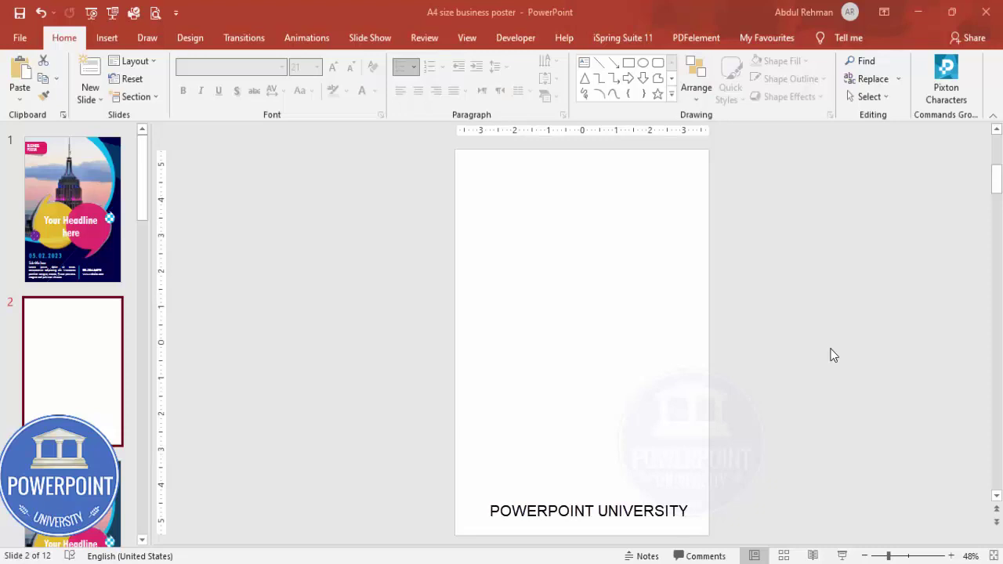
Change the slide size to A4 Paper (210x297 mm), 7.5 × 10.833 in, portrait.
left_click(190, 41)
left_click(895, 92)
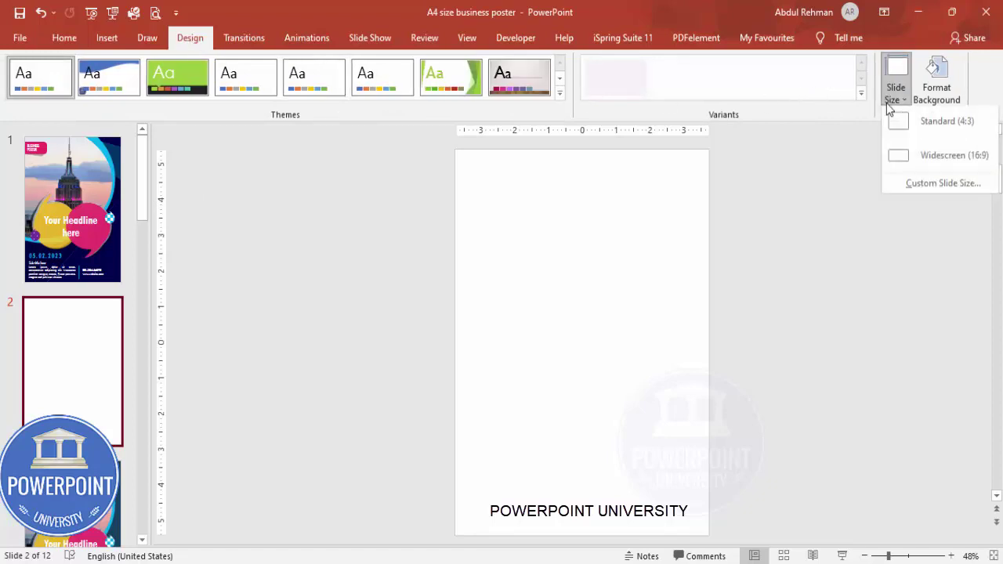
left_click(943, 187)
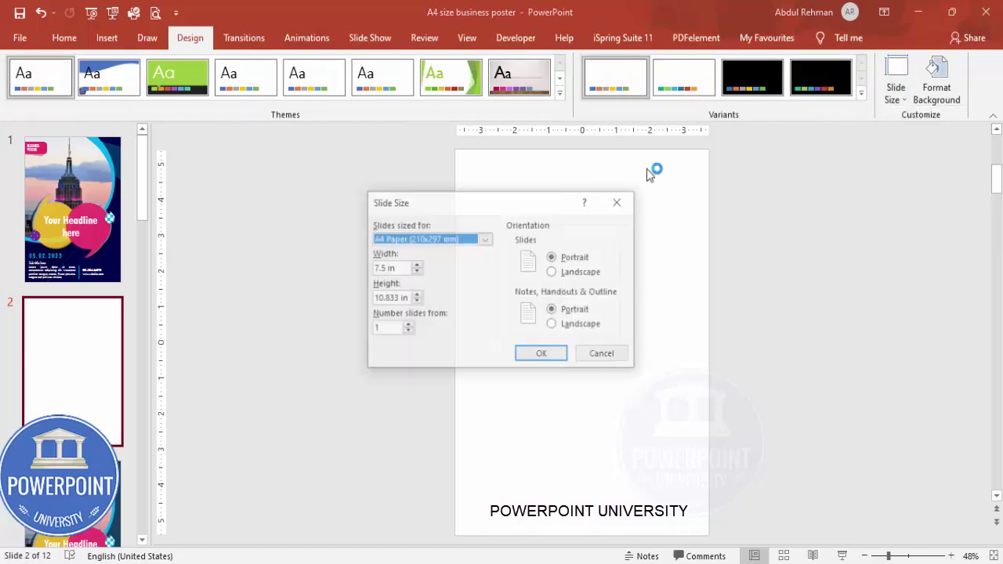
left_click(486, 239)
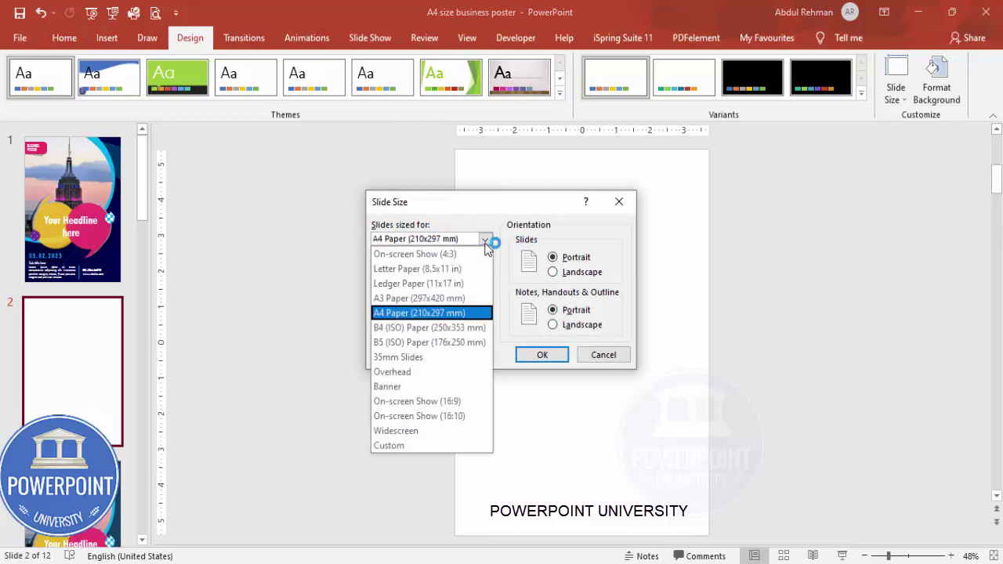
left_click(409, 314)
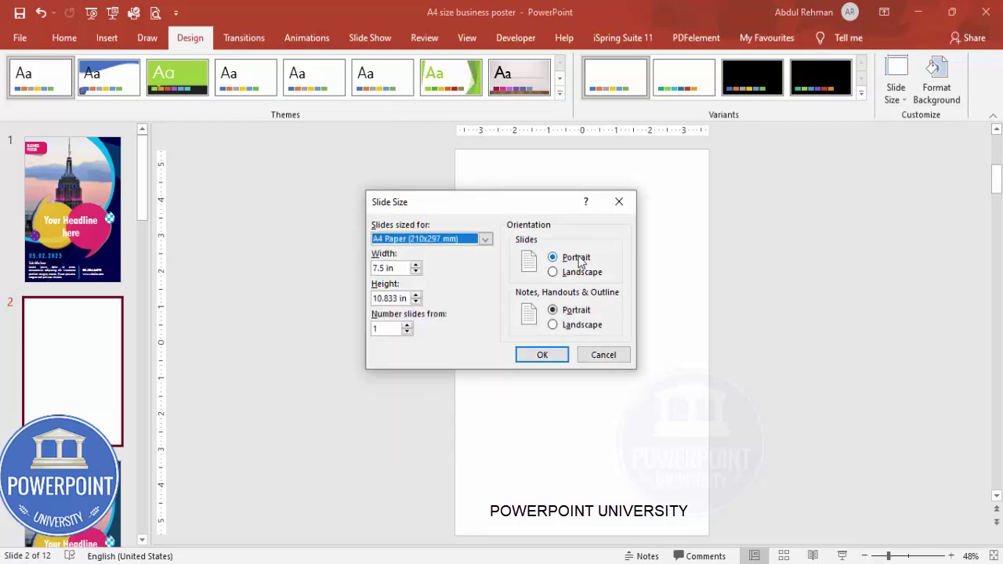
left_click(541, 354)
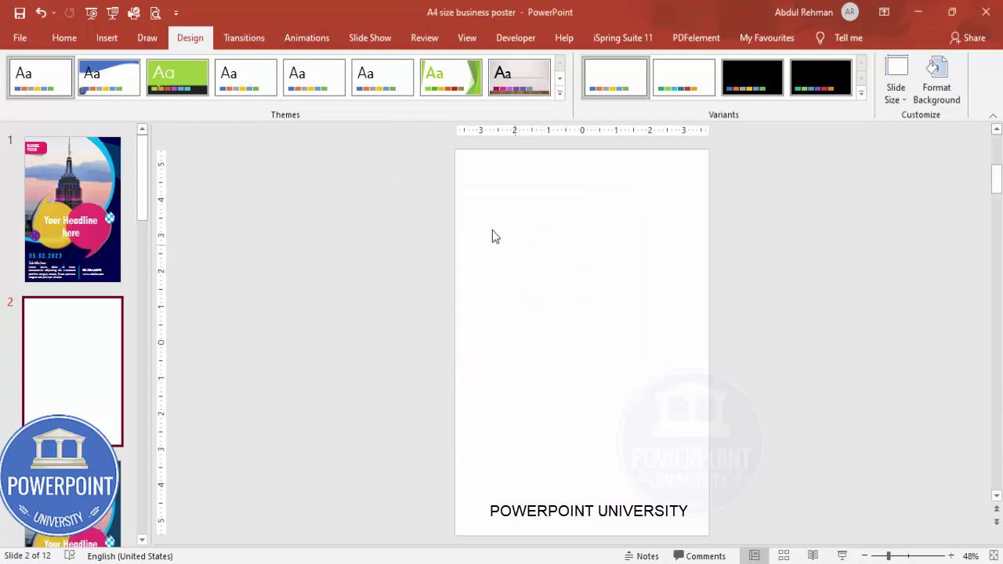
left_click(106, 37)
Draw a blue rectangle covering the whole slide with no outline, then zoom out.
left_click(236, 94)
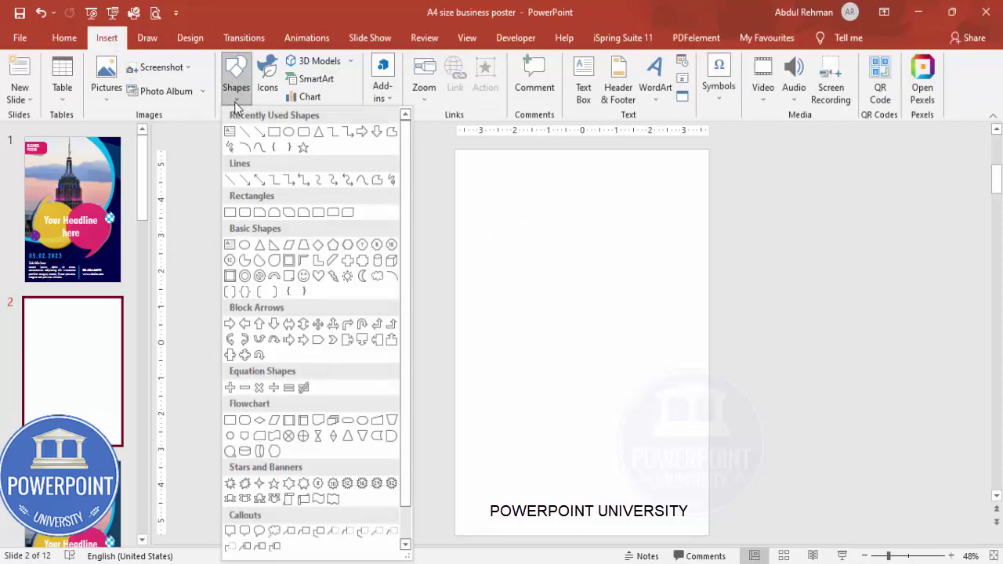
left_click(232, 213)
left_click_drag(455, 149, 708, 535)
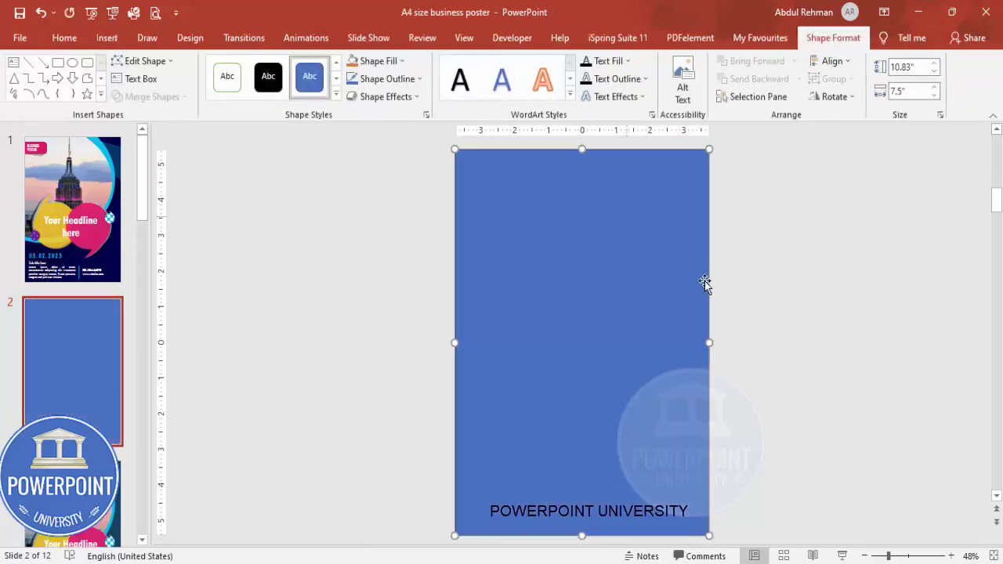
left_click(390, 79)
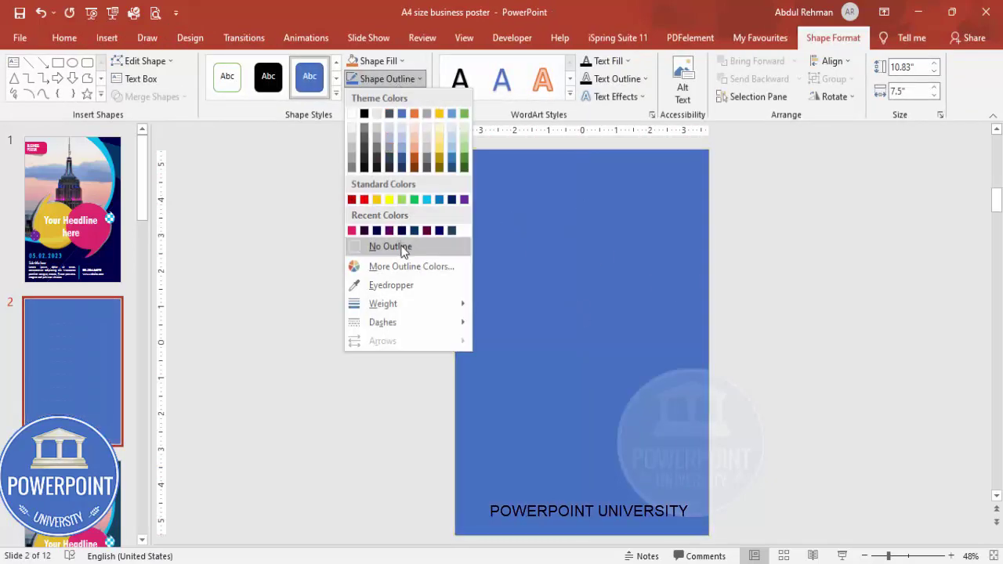
left_click(402, 247)
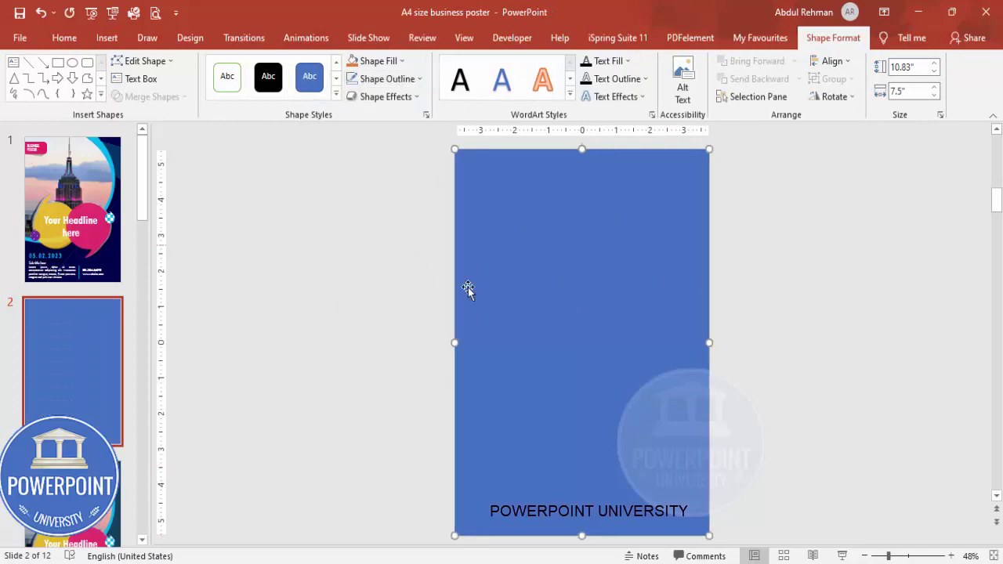
left_click(865, 556)
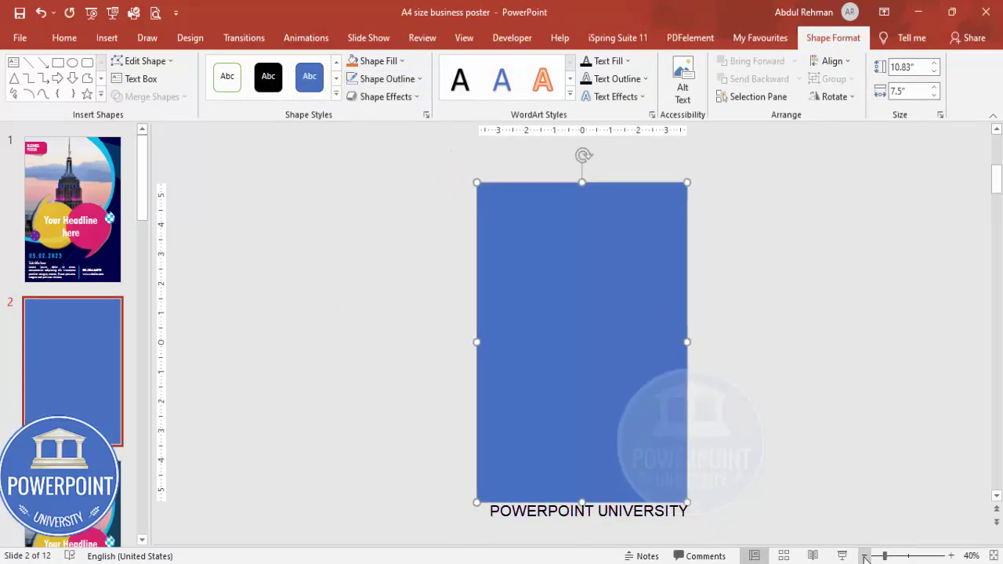
left_click(737, 299)
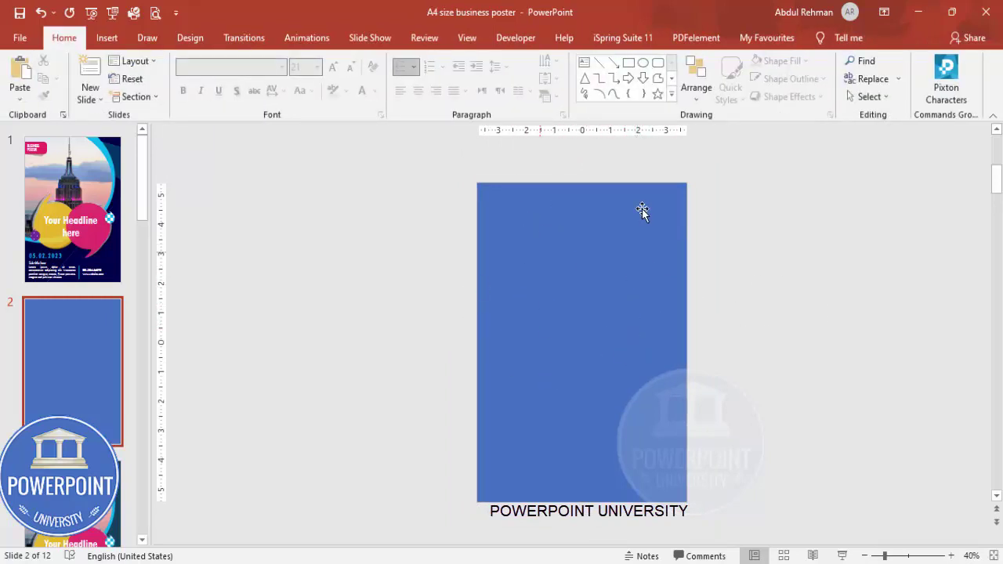
Draw a large oval over the upper part of the slide.
left_click(107, 37)
left_click(234, 87)
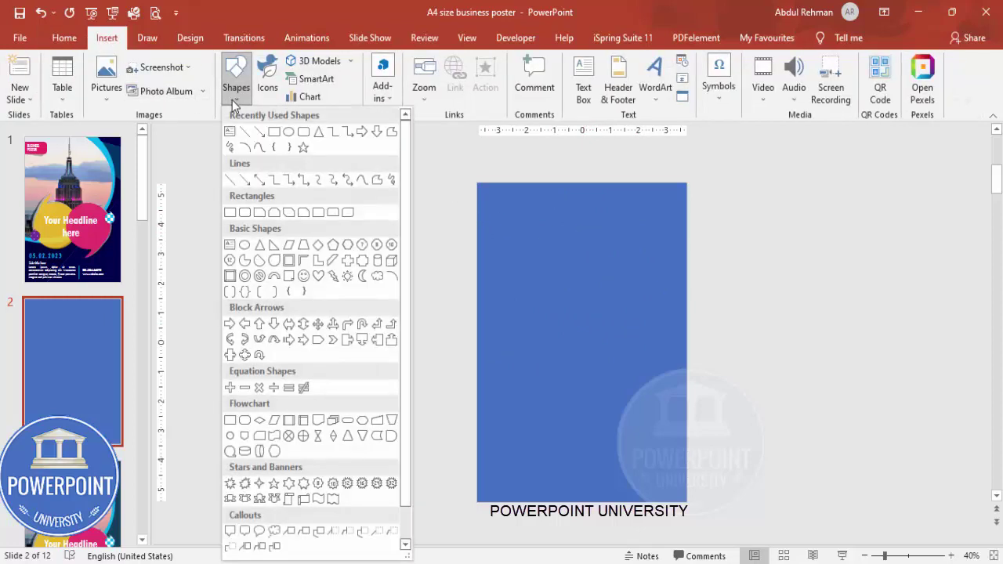
left_click(245, 246)
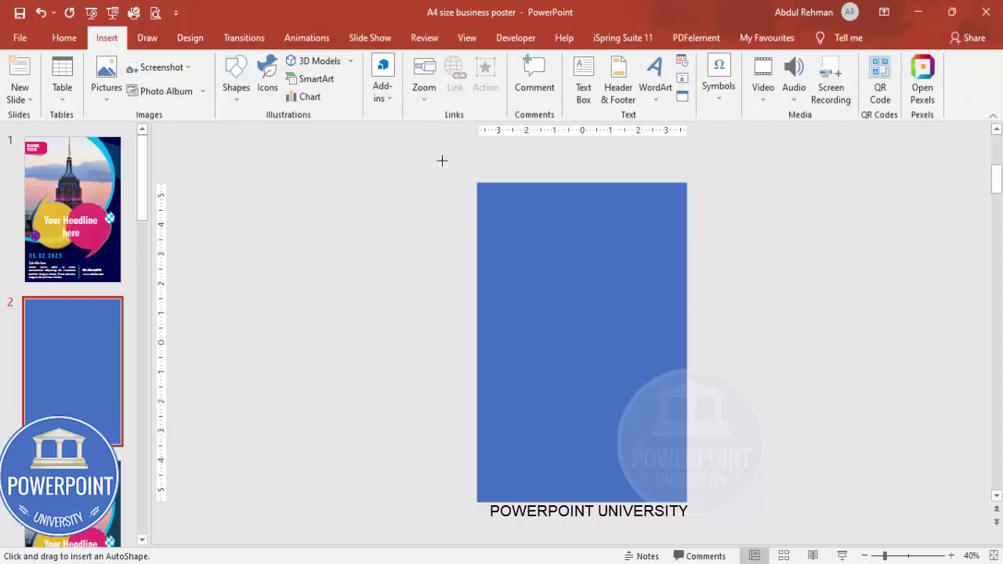
left_click_drag(425, 160, 661, 438)
Fill the oval with yellow at 52% transparency.
left_click(393, 79)
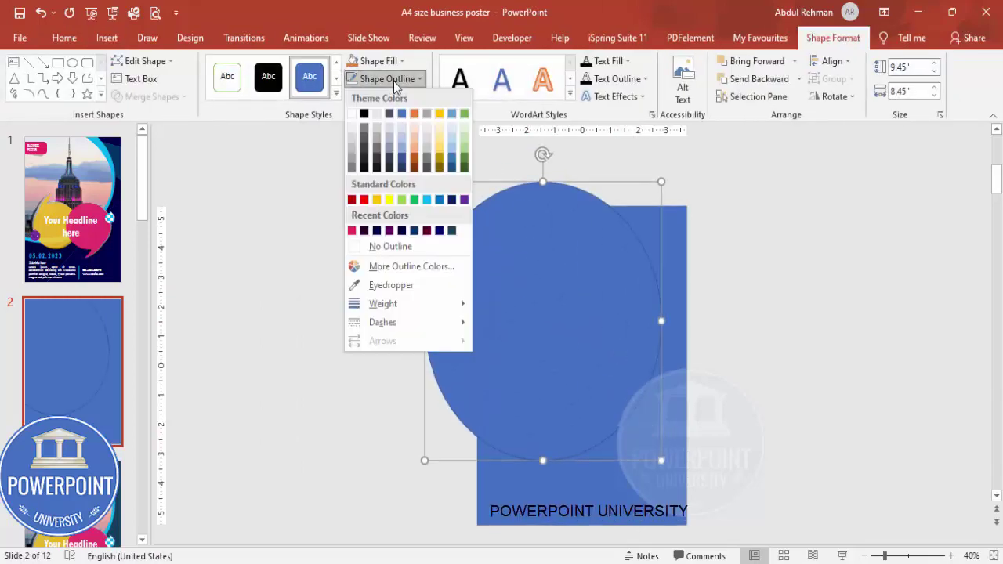
left_click(392, 61)
left_click(388, 181)
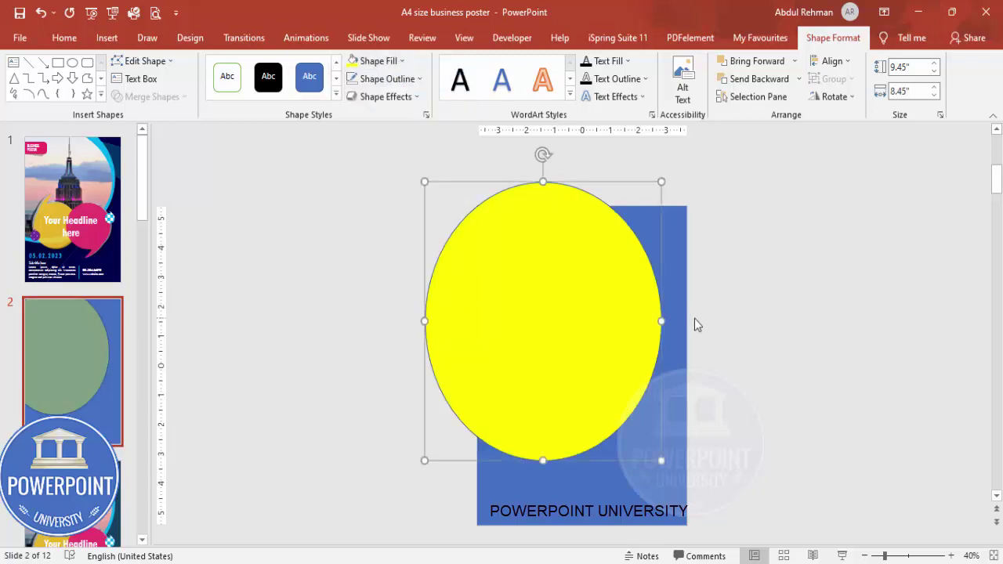
right_click(564, 312)
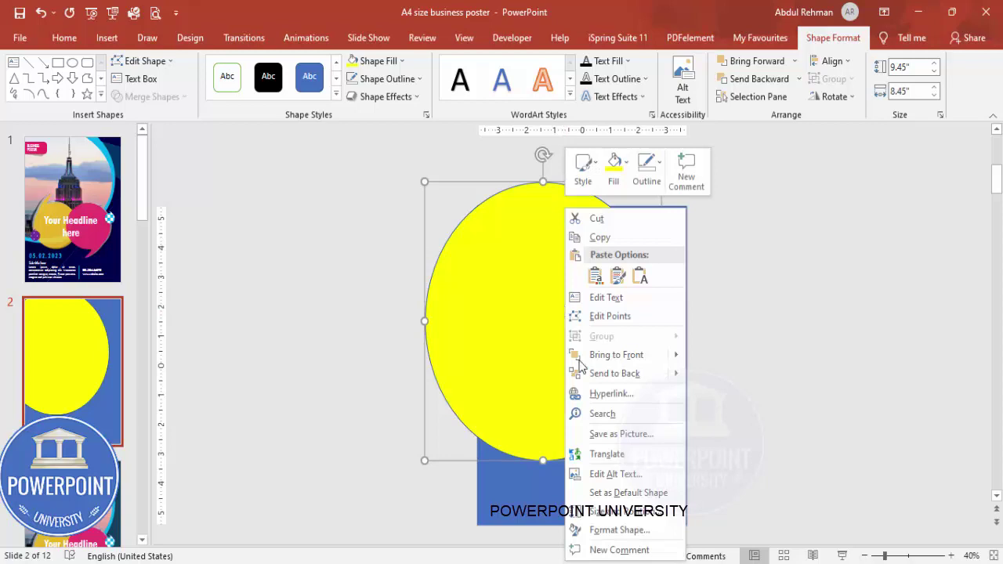
left_click(644, 530)
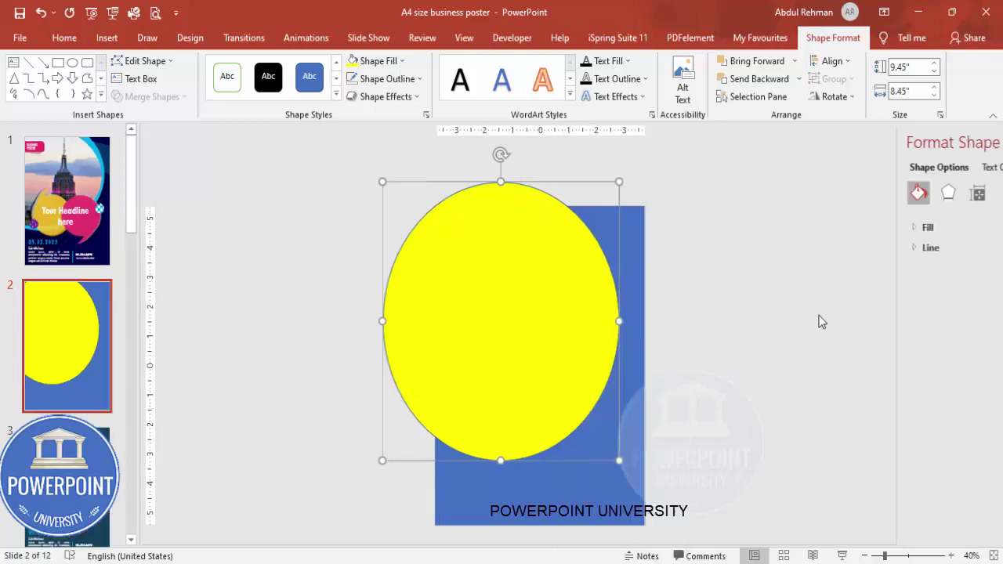
left_click(815, 227)
left_click_drag(883, 387, 904, 387)
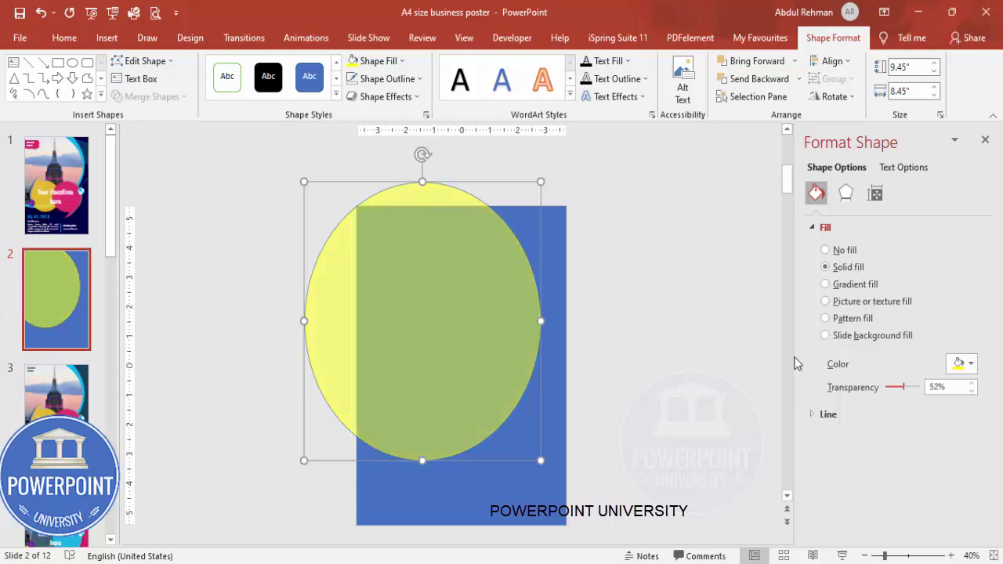
Resize and reposition the yellow oval to about 9.37" × 8.13" over the upper background.
left_click(612, 261)
left_click(471, 346)
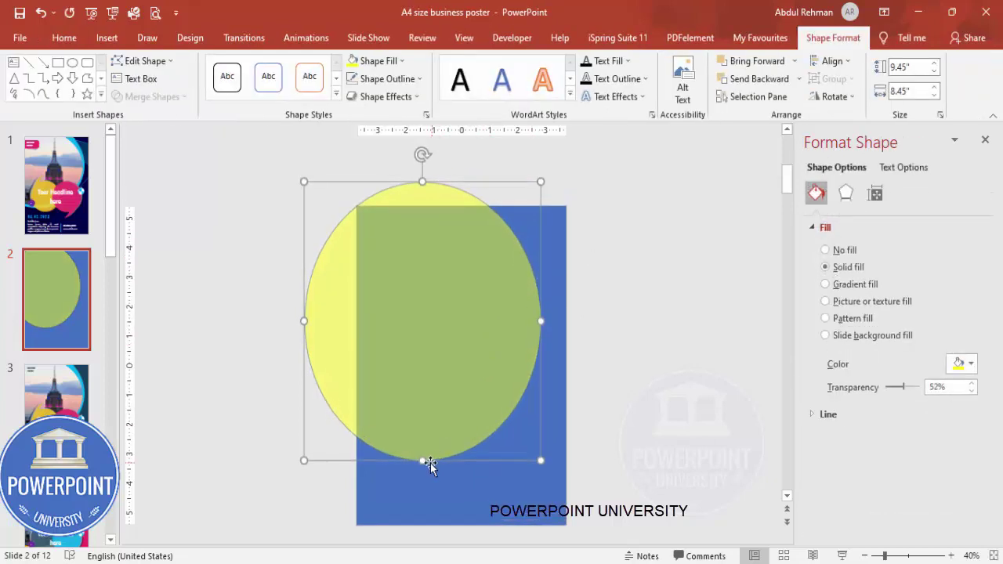
left_click_drag(423, 461, 423, 440)
mouse_move(460, 337)
left_mouse_down()
mouse_move(466, 307)
mouse_move(470, 352)
left_mouse_up()
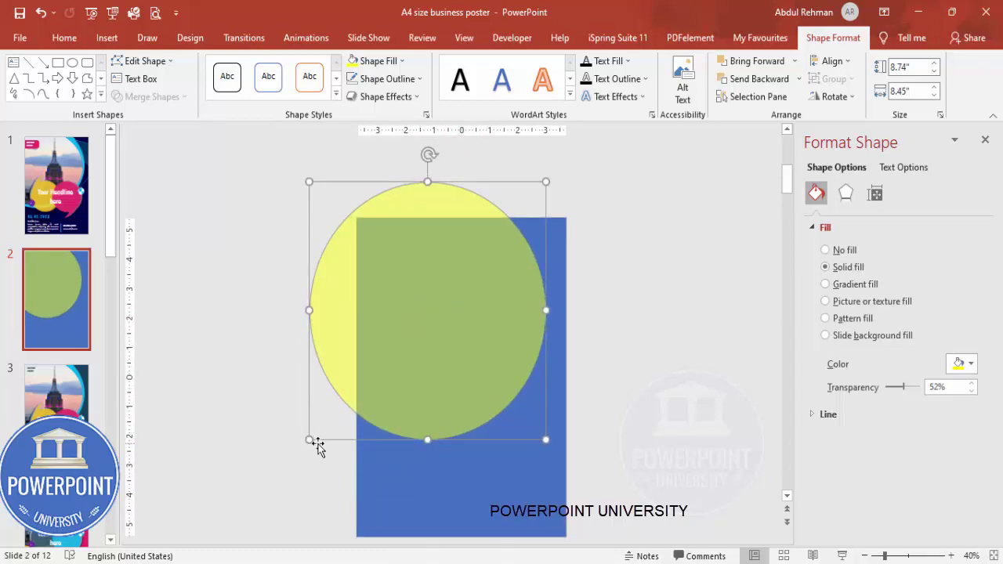
left_click_drag(310, 311, 325, 283)
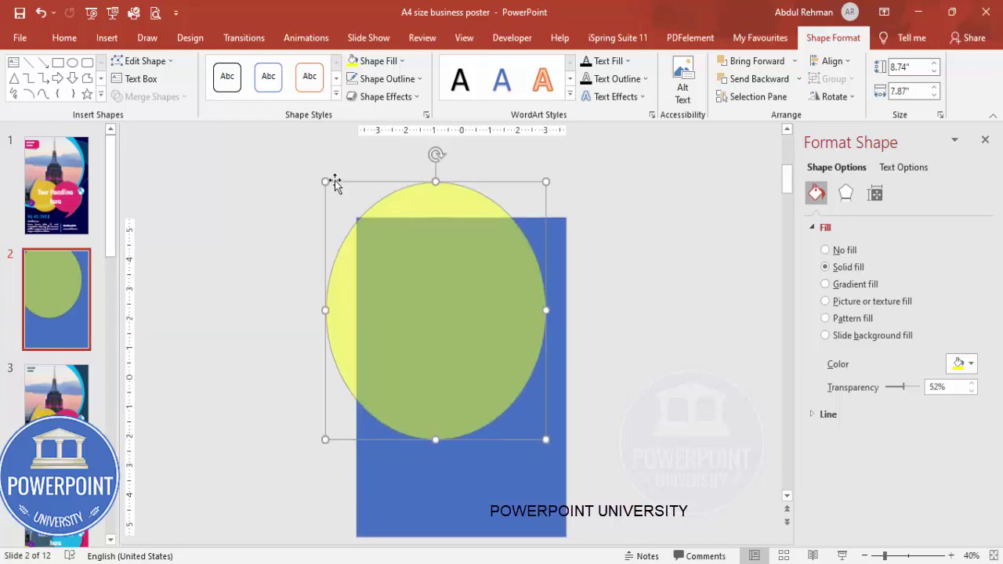
left_click_drag(325, 181, 320, 153)
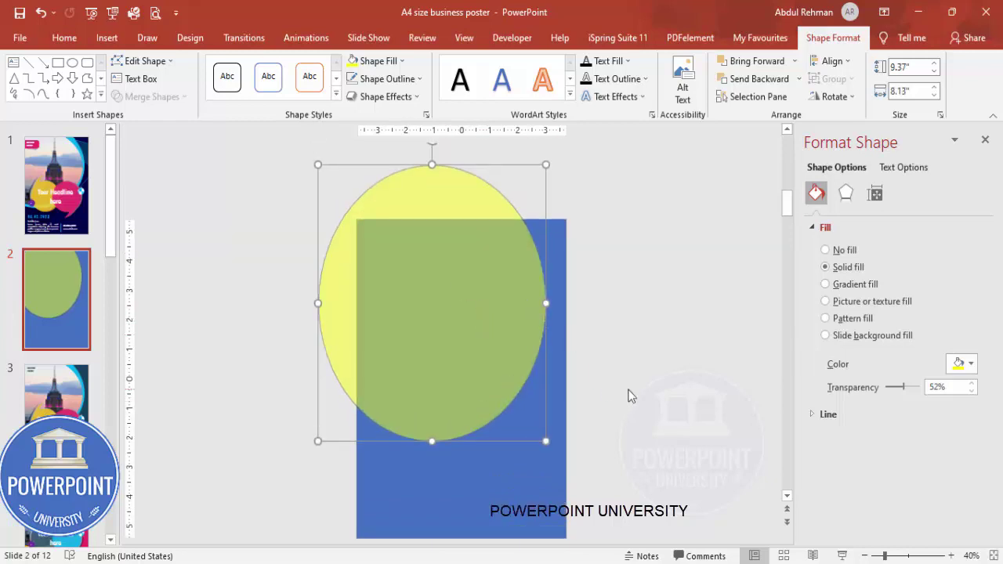
left_click(71, 285)
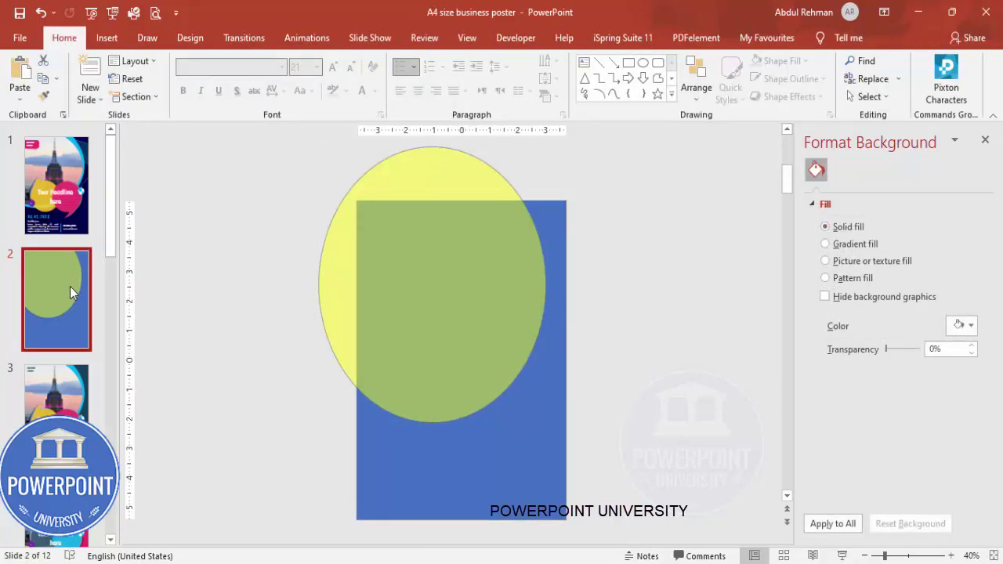
Duplicate slide 2 as a new slide 3 and return to slide 2.
right_click(70, 286)
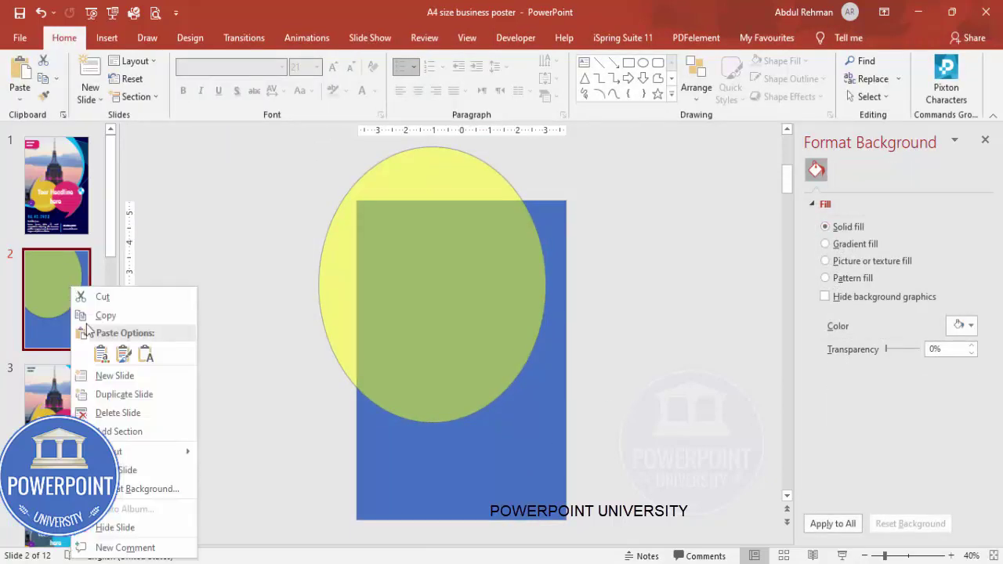
left_click(158, 397)
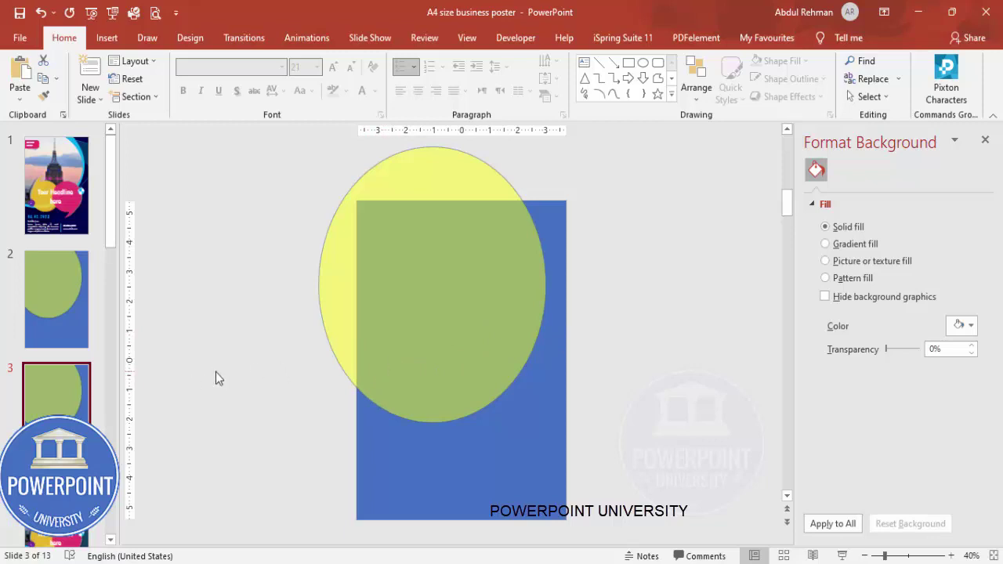
left_click(52, 308)
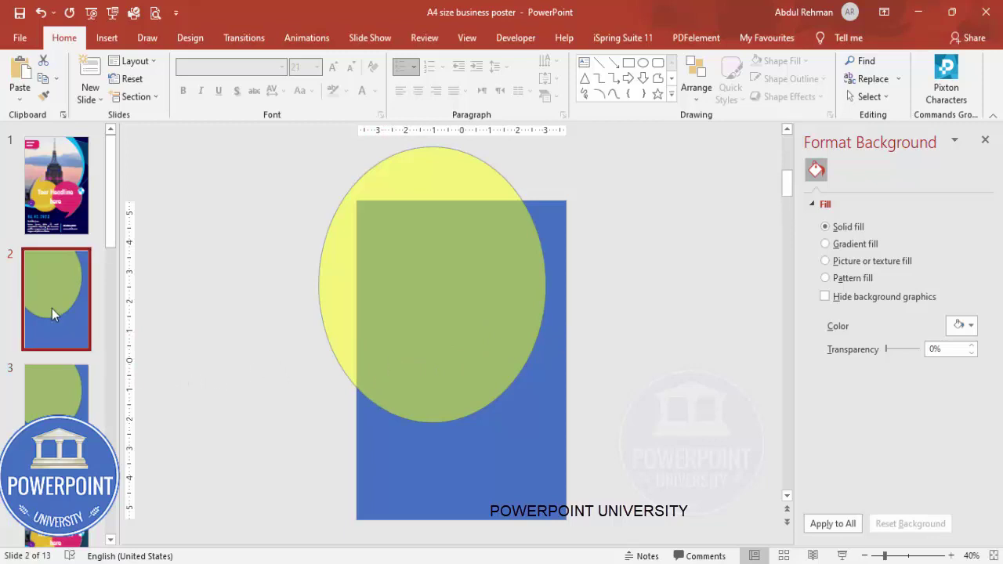
Subtract the yellow oval from the blue rectangle using Merge Shapes.
left_click(529, 405)
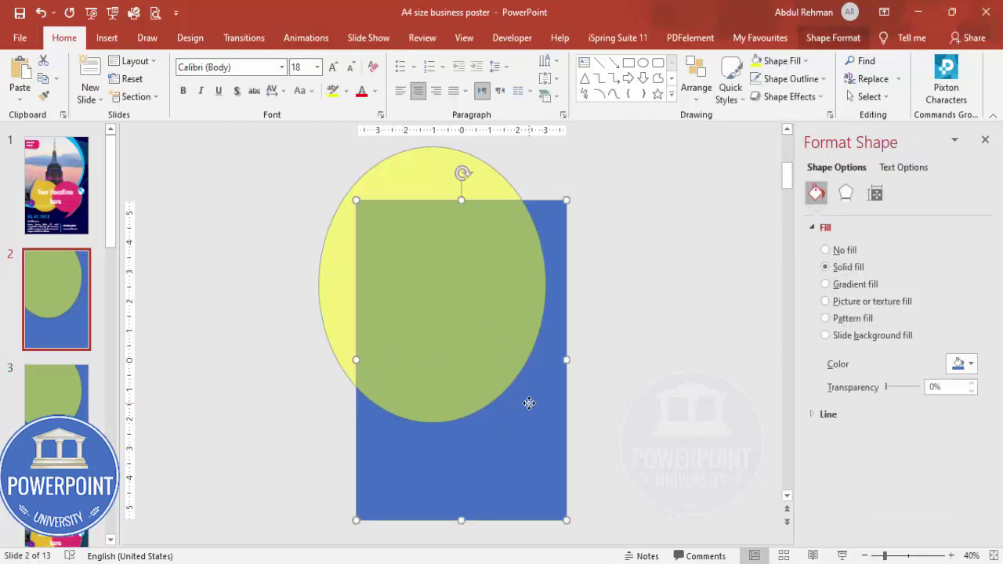
left_click(480, 185, "shift")
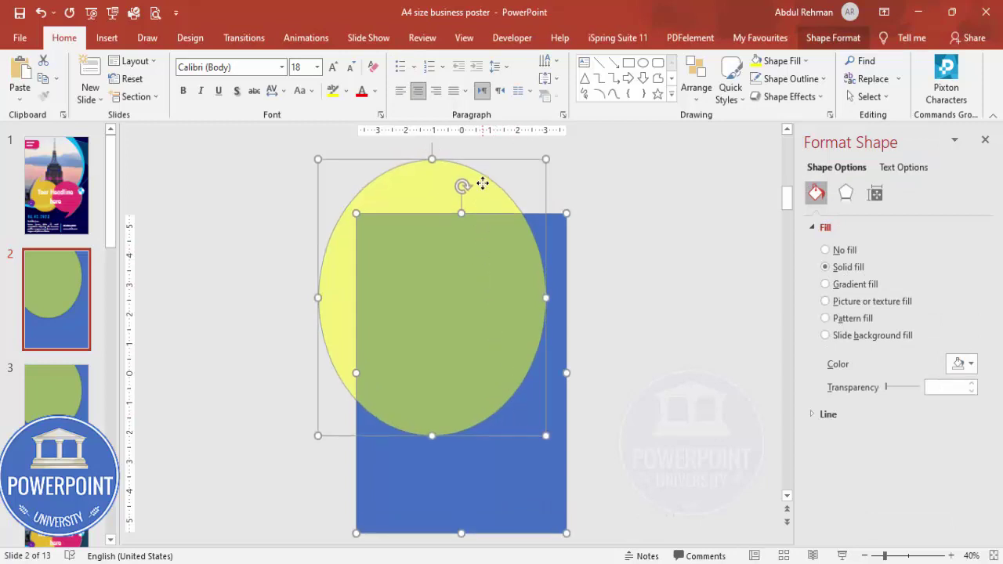
left_click(818, 39)
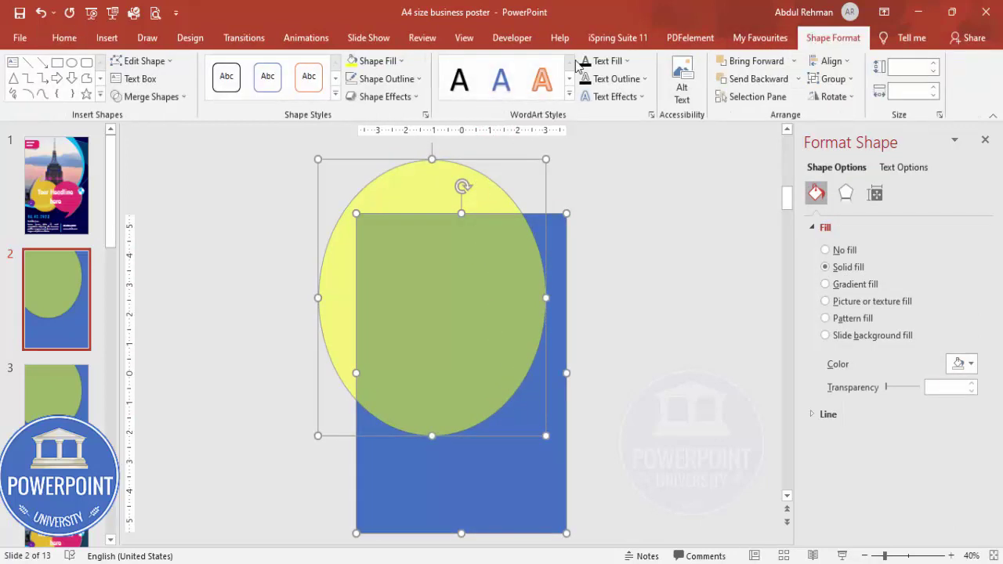
left_click(161, 98)
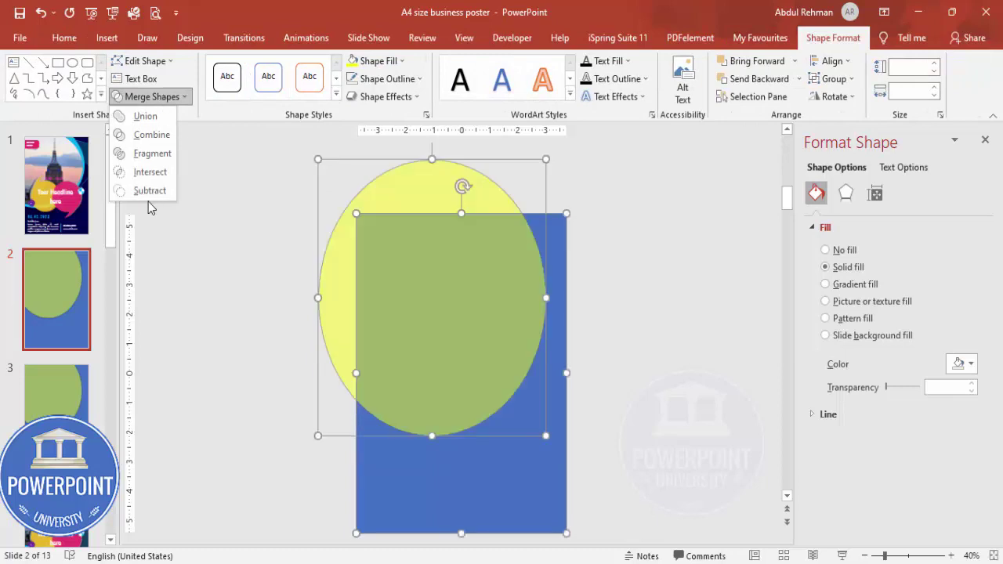
left_click(149, 190)
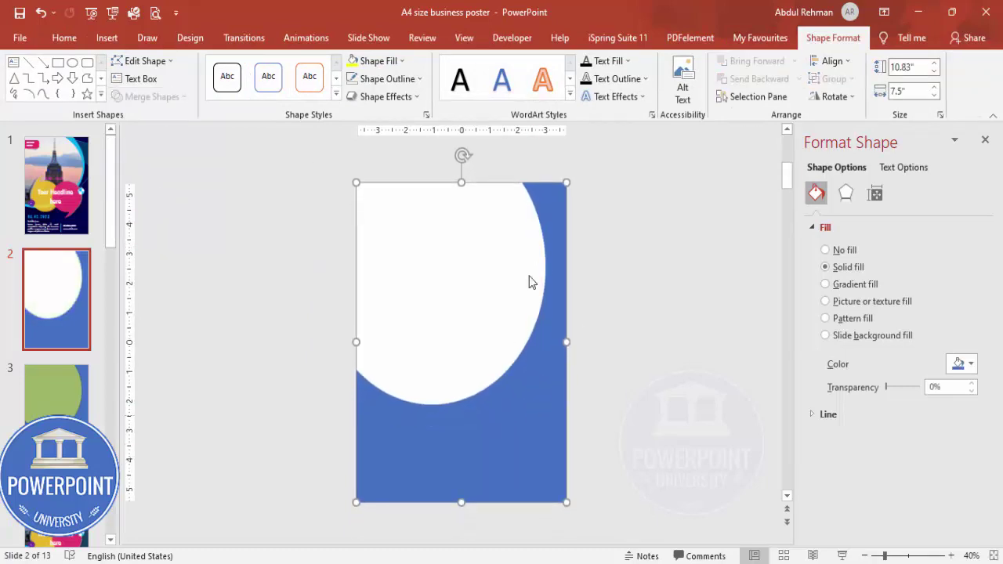
left_click(620, 384)
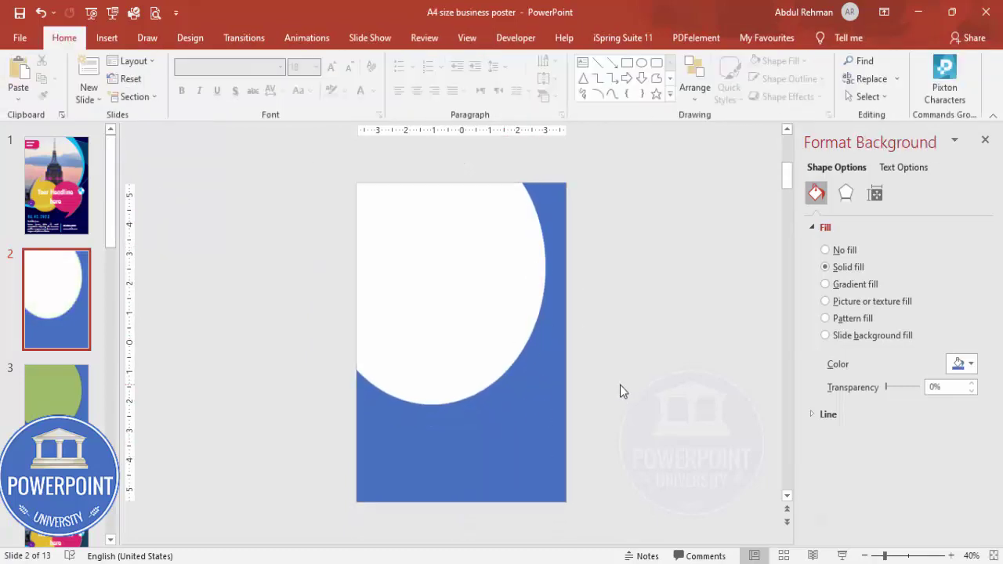
Draw a full-slide light blue rectangle with no outline at 68% transparency.
left_click(105, 39)
left_click(229, 98)
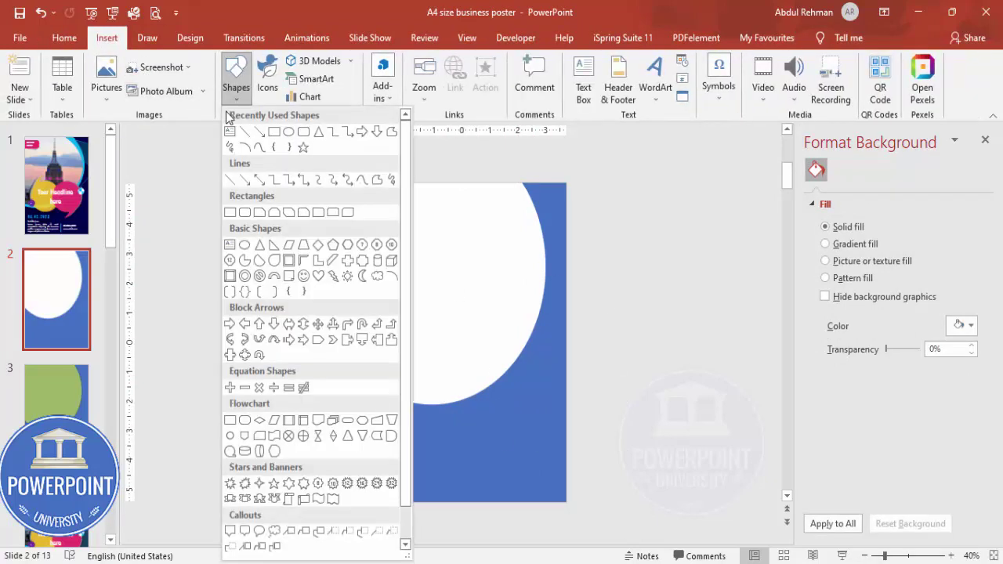
left_click(229, 211)
left_click_drag(357, 182, 566, 503)
left_click(386, 78)
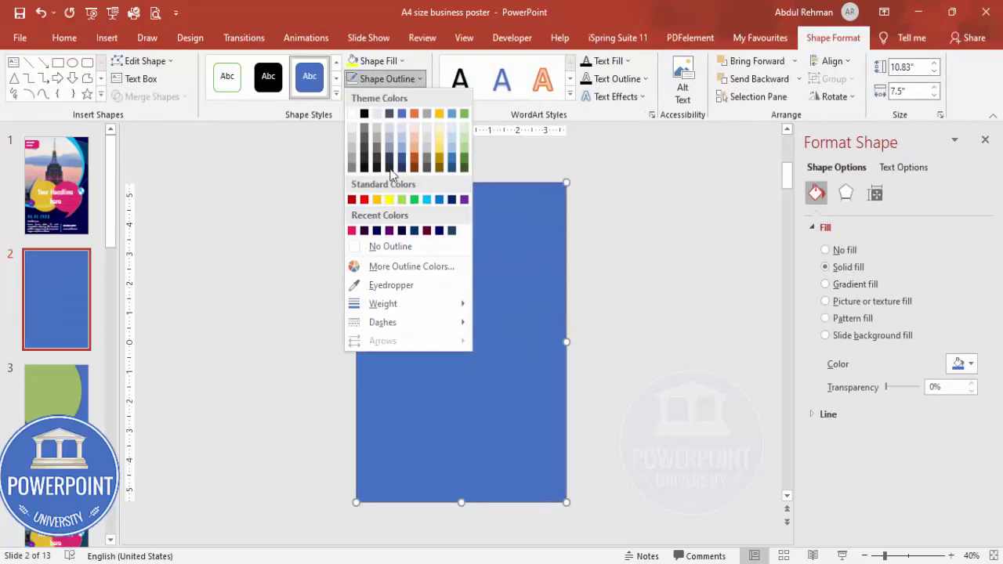
left_click(392, 246)
left_click(401, 60)
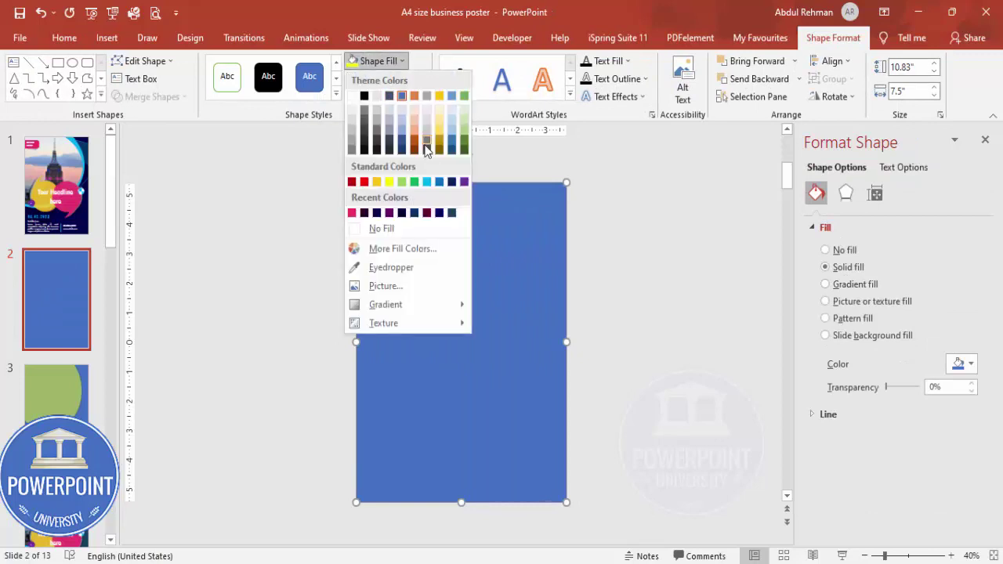
left_click(428, 181)
left_click_drag(887, 387, 909, 387)
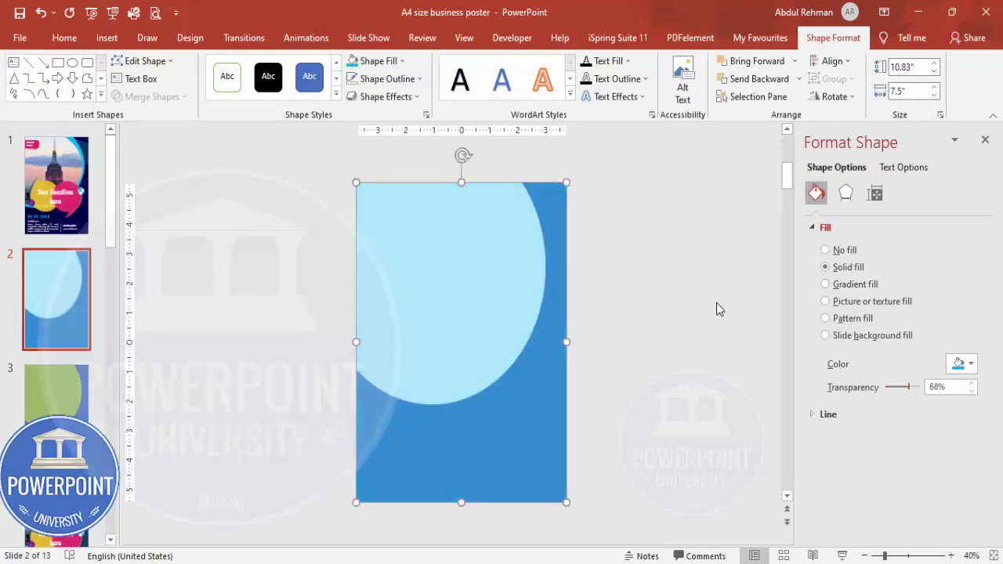
left_click(667, 273)
Draw an oval over the upper slide and make it 28% transparent.
left_click(107, 37)
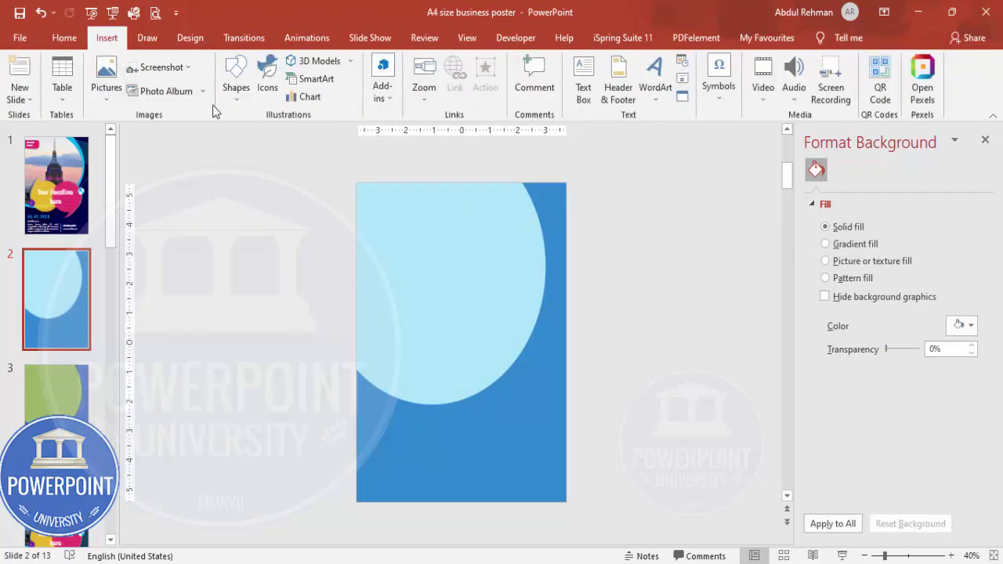
left_click(236, 102)
left_click(245, 249)
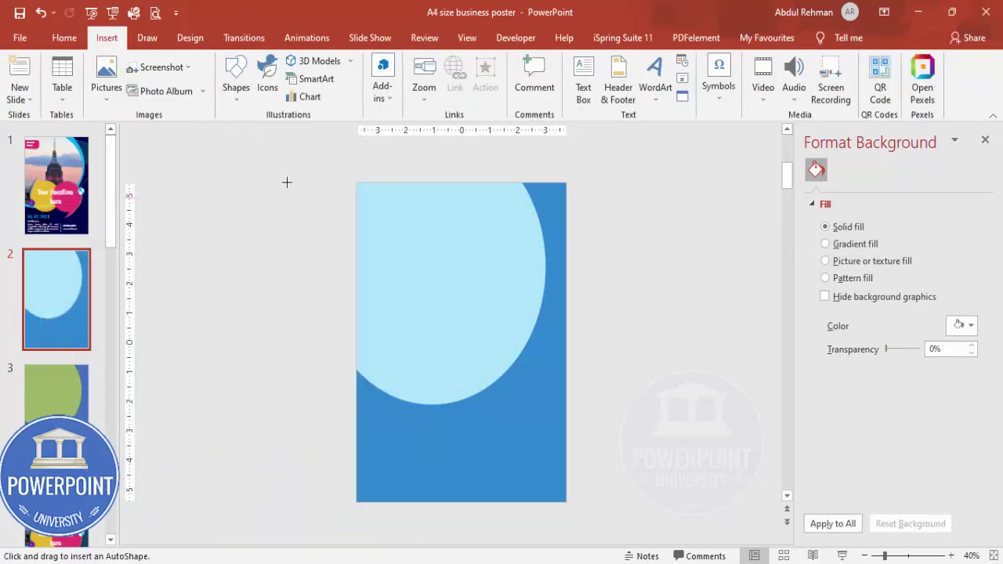
left_click_drag(302, 148, 532, 393)
left_click_drag(416, 171, 439, 156)
left_click_drag(887, 388, 893, 386)
Adjust the oval to about 8.61" × 7.9", sitting just inside the white opening.
left_click_drag(436, 370, 431, 345)
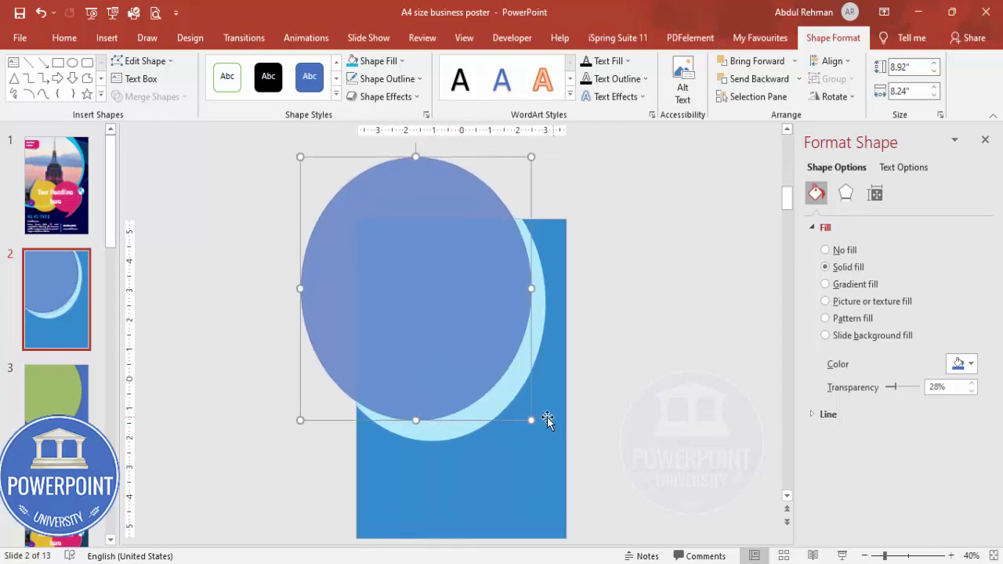
mouse_move(532, 421)
left_mouse_down()
mouse_move(535, 410)
mouse_move(531, 419)
left_mouse_up()
mouse_move(301, 286)
left_mouse_down()
mouse_move(317, 276)
mouse_move(308, 278)
left_mouse_up()
left_click_drag(413, 164, 411, 177)
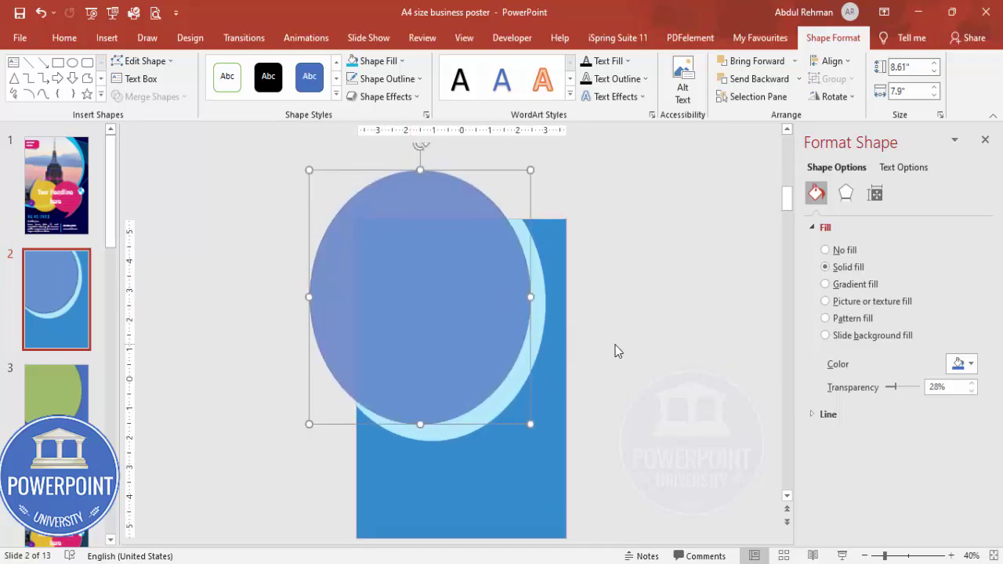
Select the light blue rectangle together with the oval for merging.
left_click(616, 351)
left_click(532, 335)
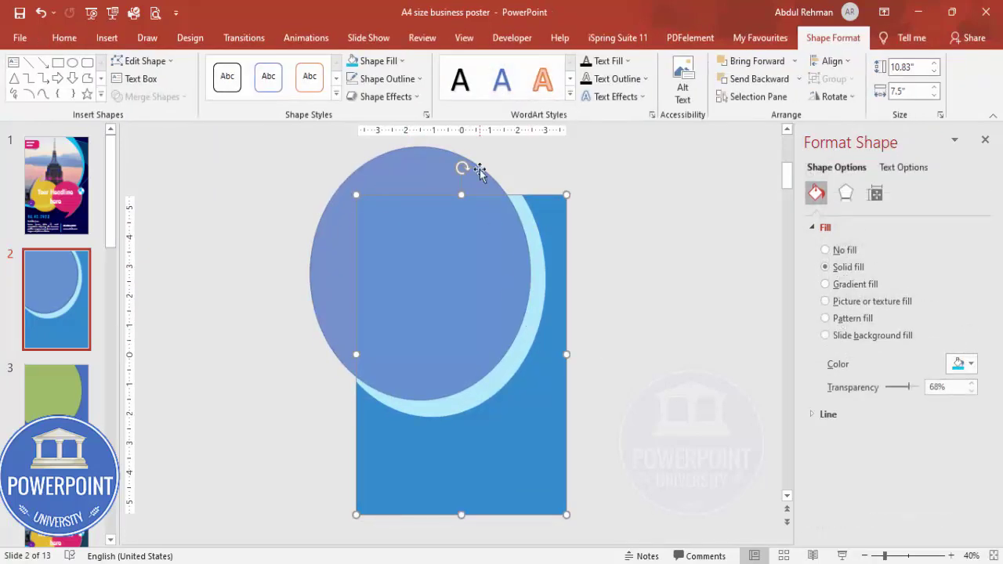
left_click(425, 160, "shift")
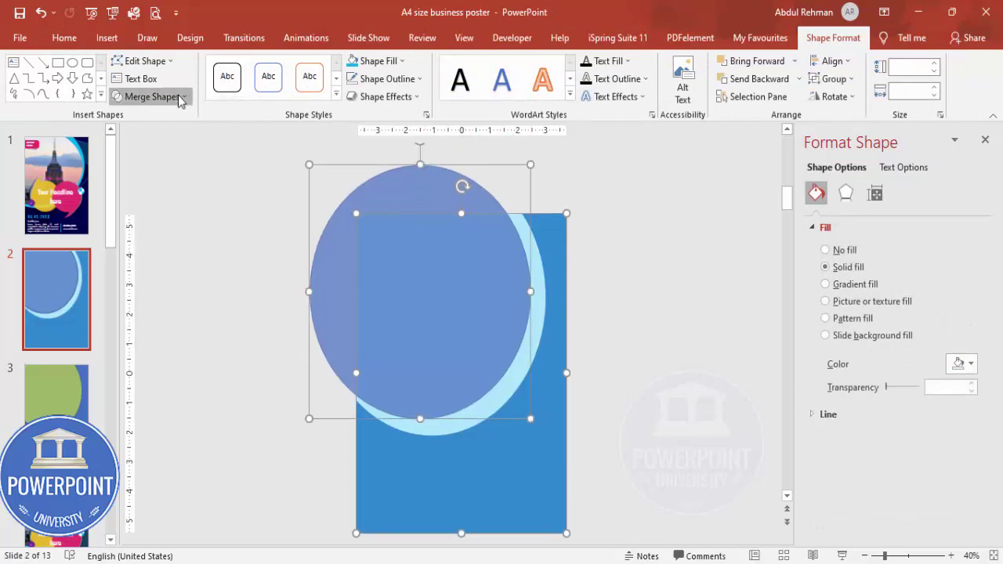
left_click(151, 97)
Subtract the oval from the rectangle, set 0% transparency, and send it to back.
left_click(159, 191)
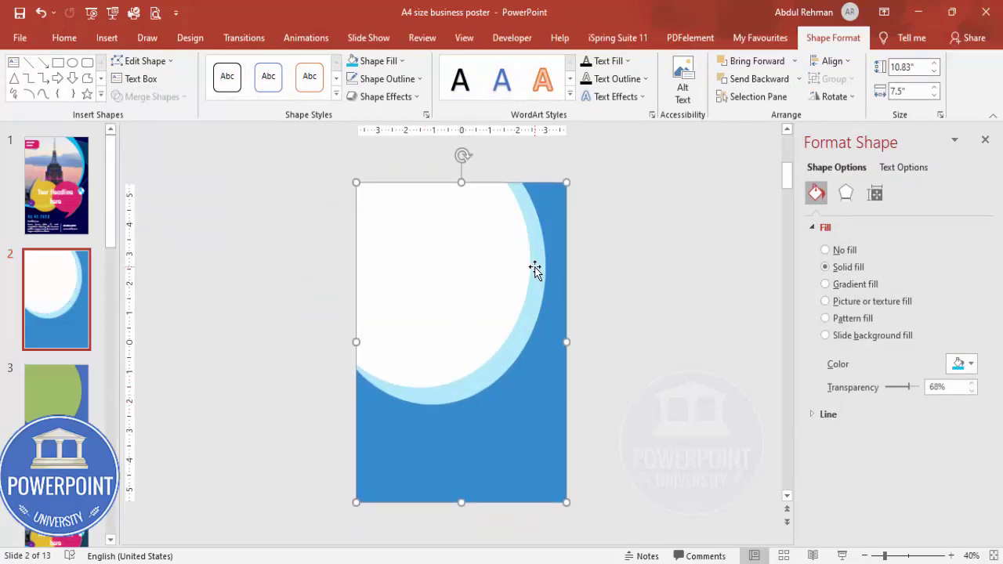
left_click_drag(912, 387, 889, 388)
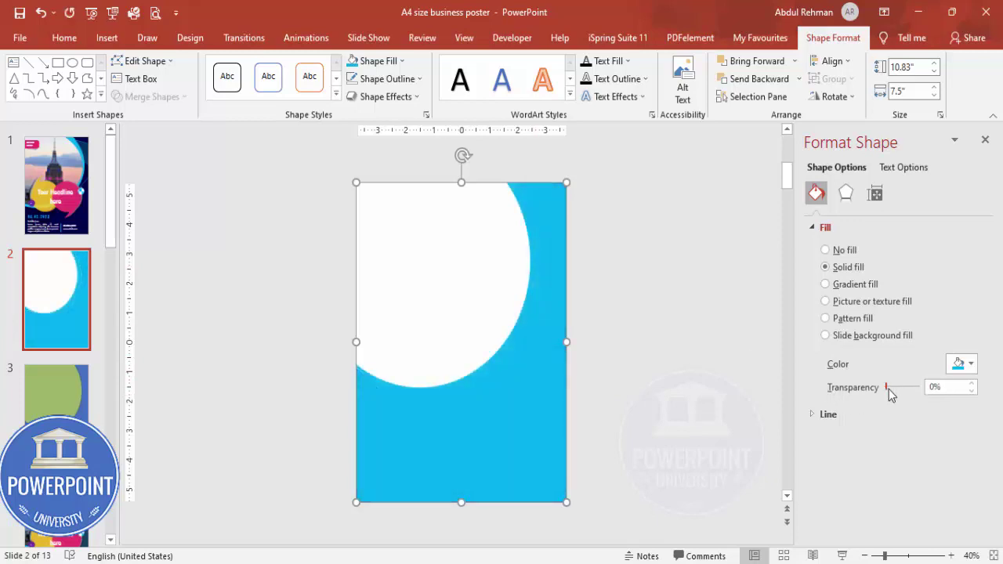
left_click(799, 79)
left_click(772, 114)
left_click(515, 374)
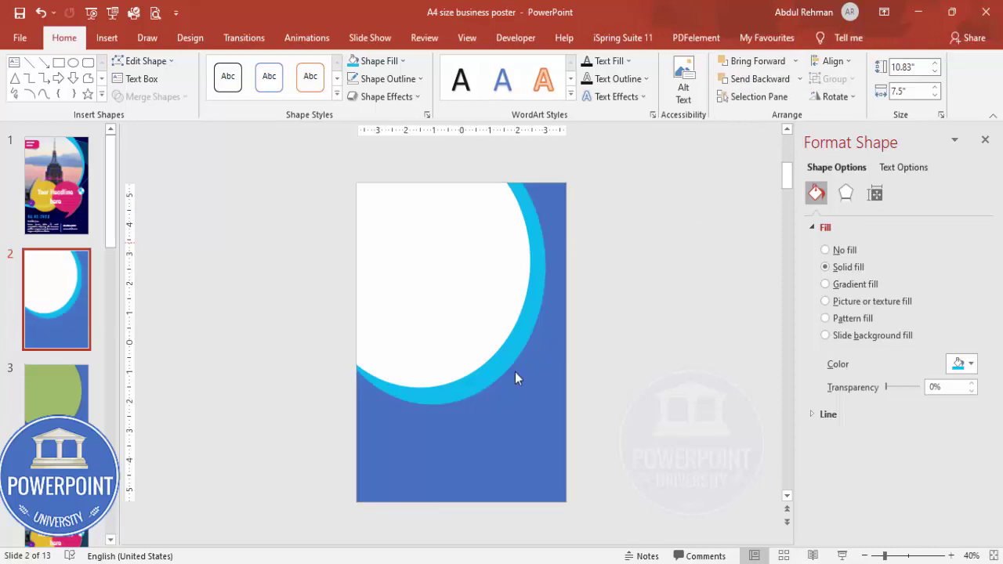
Fill the blue background shape with Dark Blue, leaving a cyan ring.
left_click(513, 437)
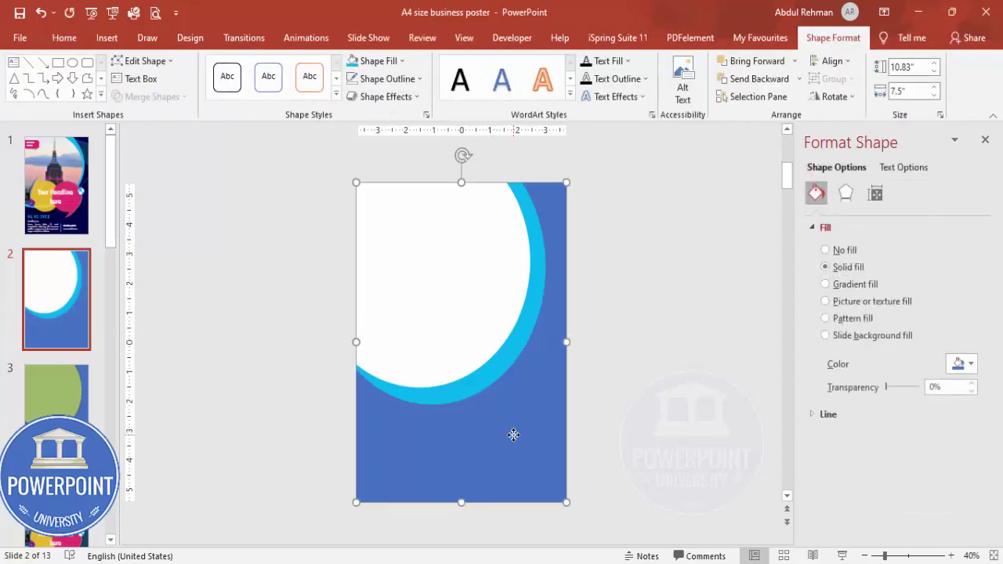
left_click(396, 63)
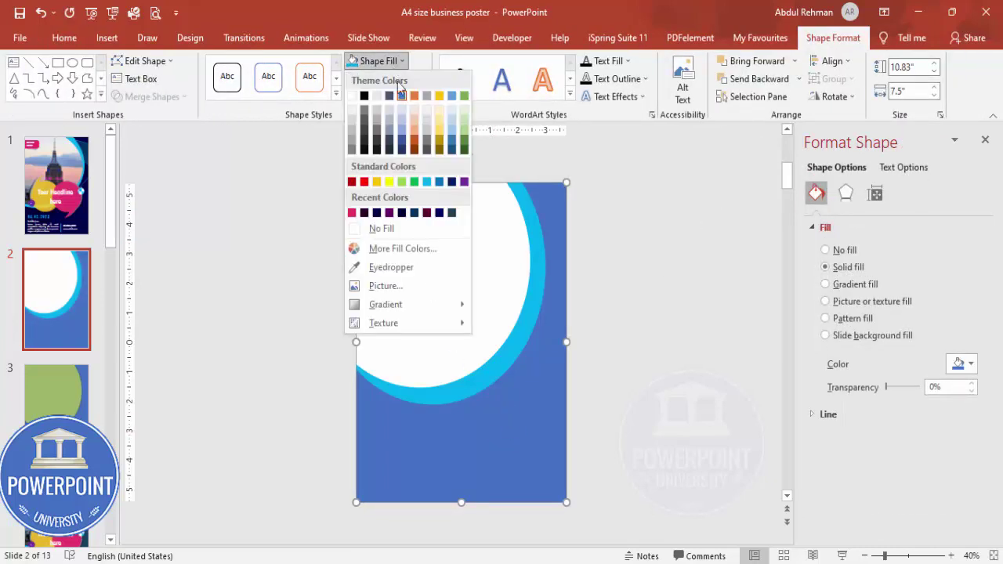
left_click(453, 181)
left_click(713, 343)
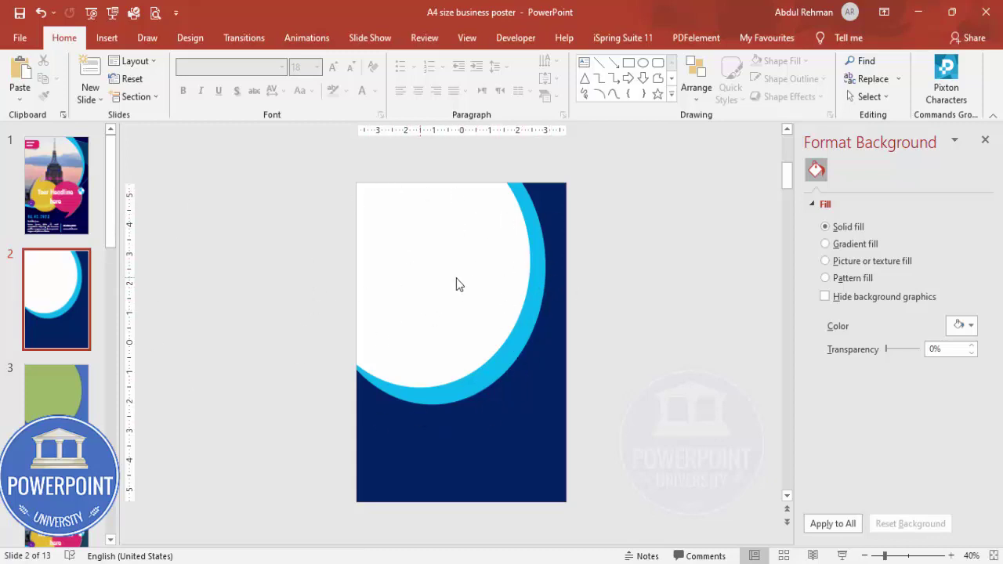
left_click(107, 38)
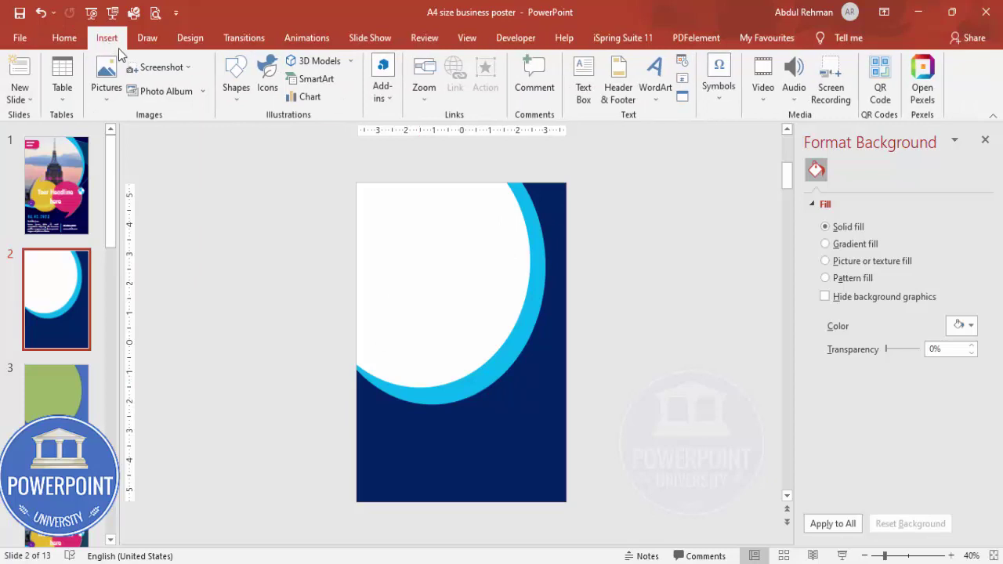
Draw a borderless rectangle over the upper slide and send it behind the arc shapes.
left_click(238, 96)
left_click(232, 215)
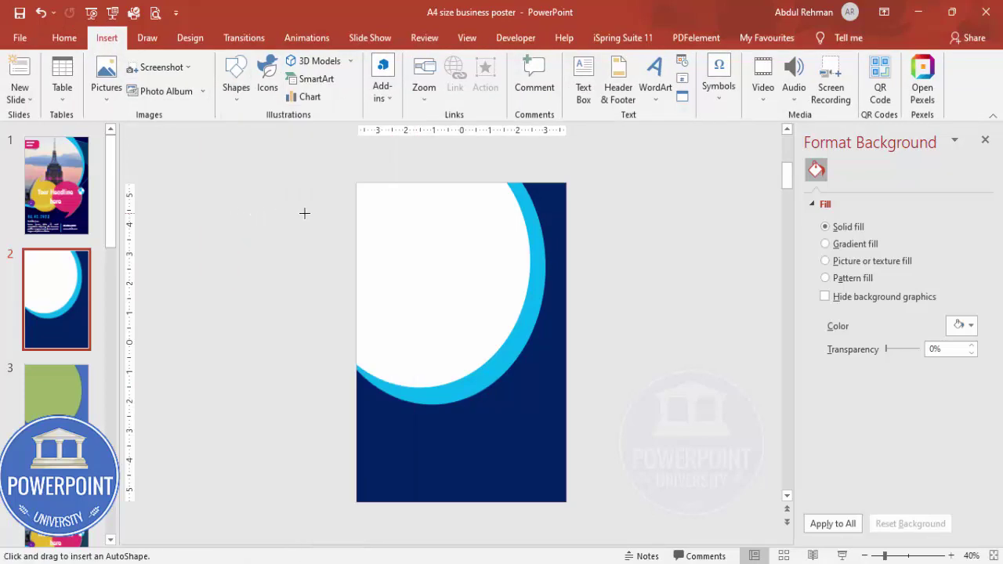
left_click_drag(358, 183, 564, 410)
left_click(409, 79)
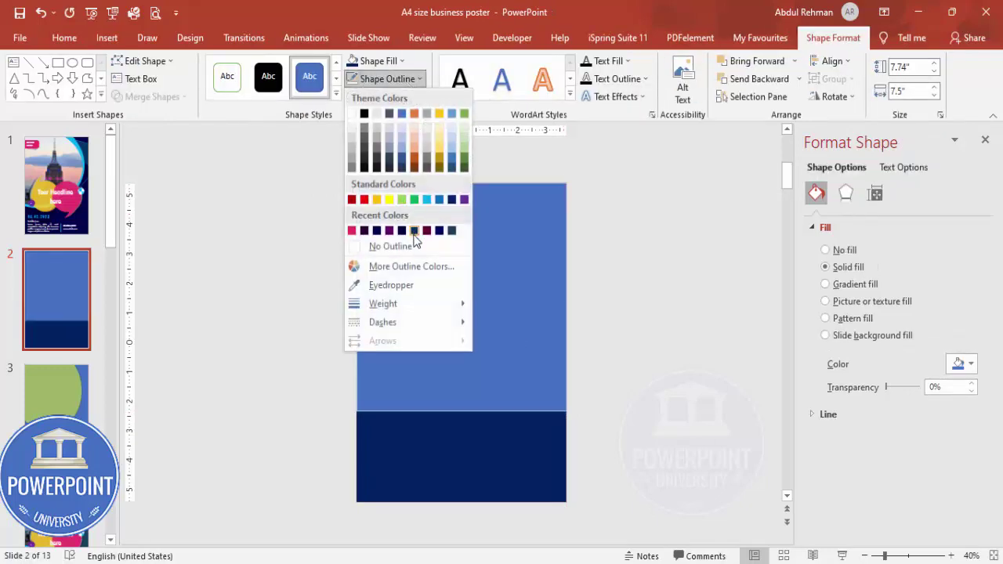
left_click(415, 246)
left_click(799, 79)
left_click(764, 117)
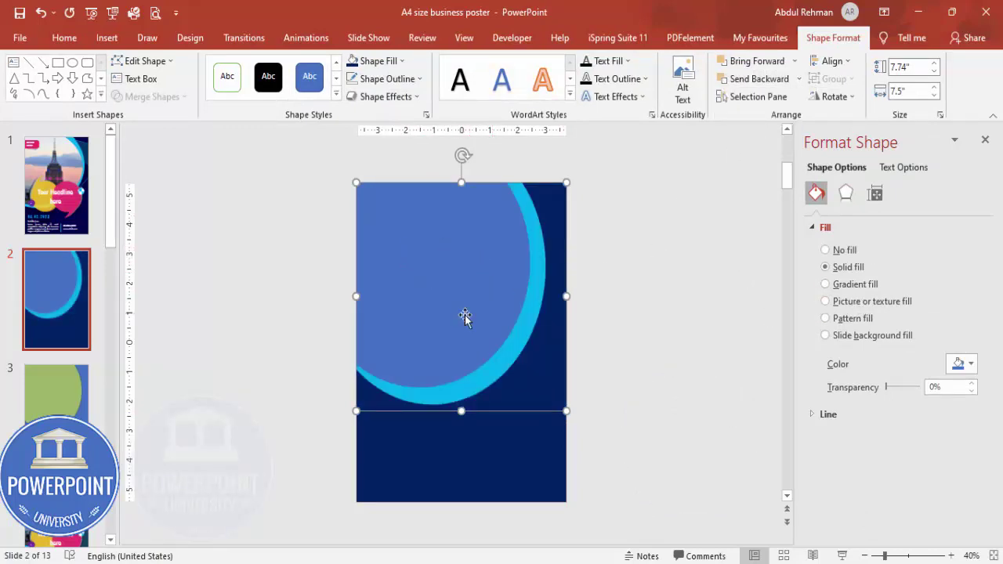
left_click(882, 304)
Fill the rectangle with a glass tower photo from an online 'skyscraper' picture search.
left_click(848, 380)
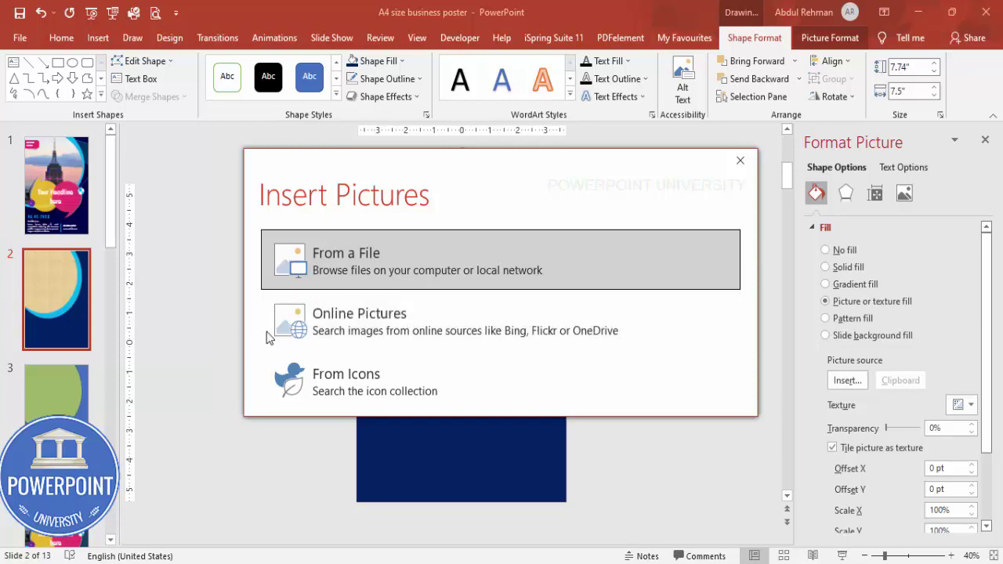
left_click(351, 325)
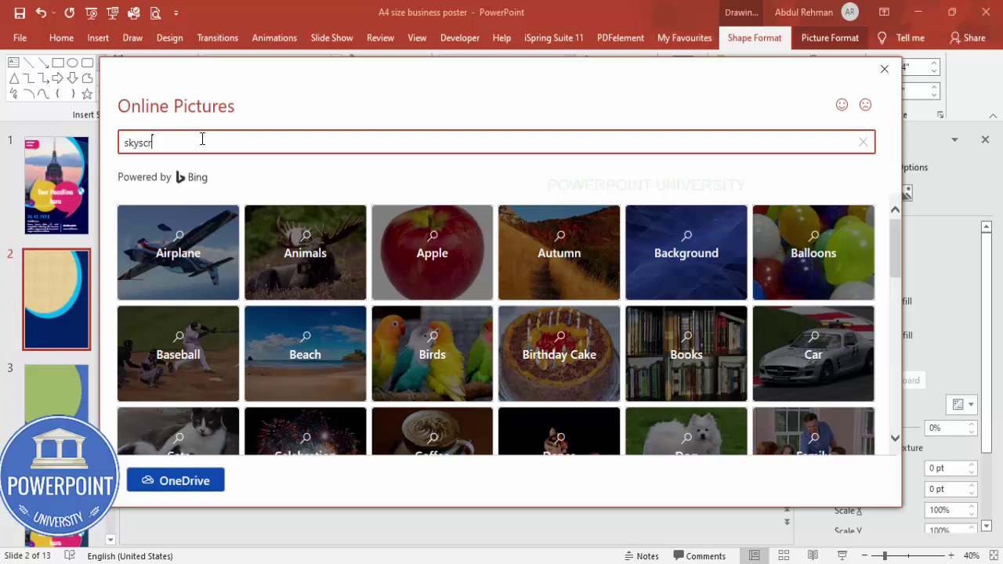
type("er")
key("Return")
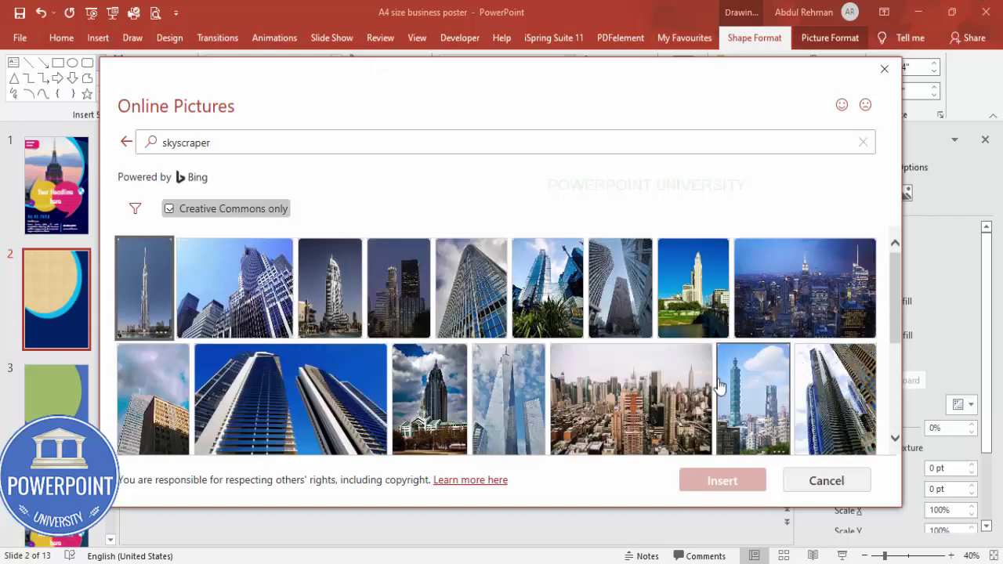
scroll(600, 344, "down", 1)
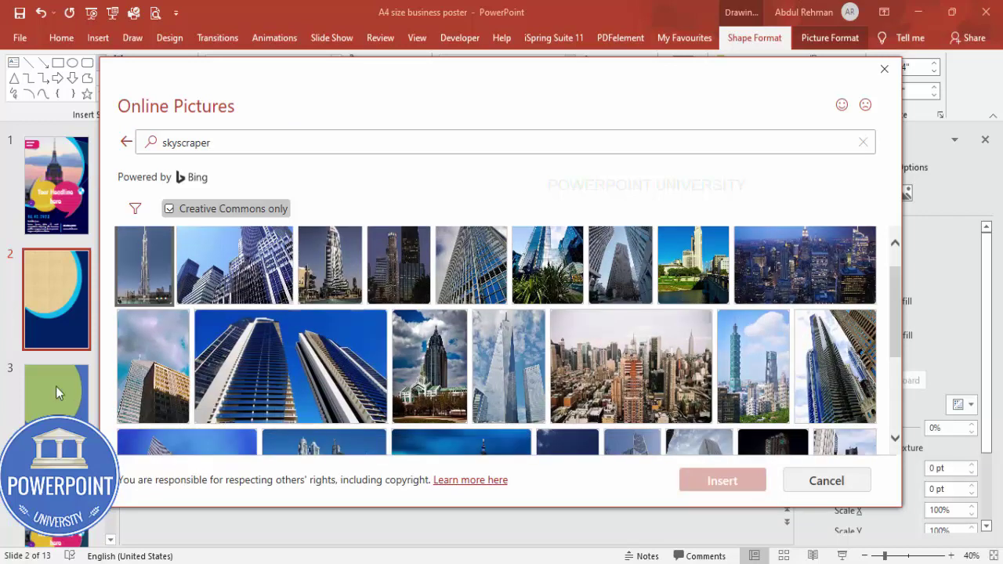
scroll(544, 354, "down", 5)
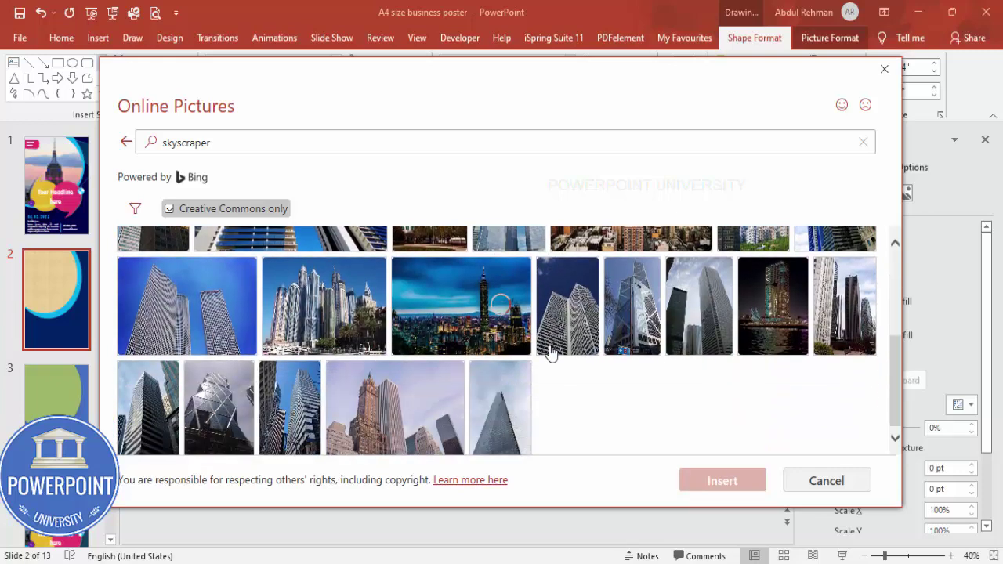
scroll(551, 353, "down", 3)
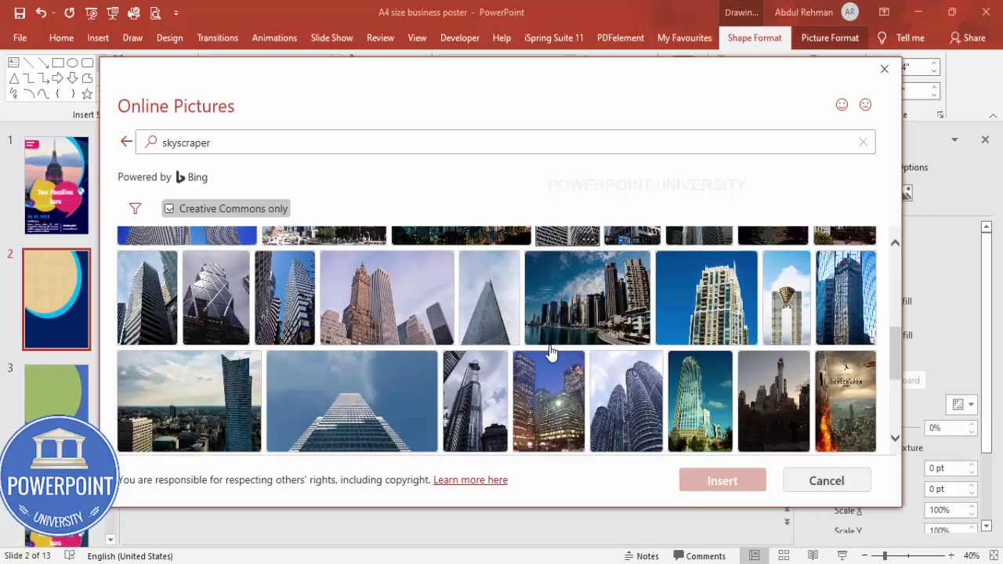
scroll(551, 353, "down", 5)
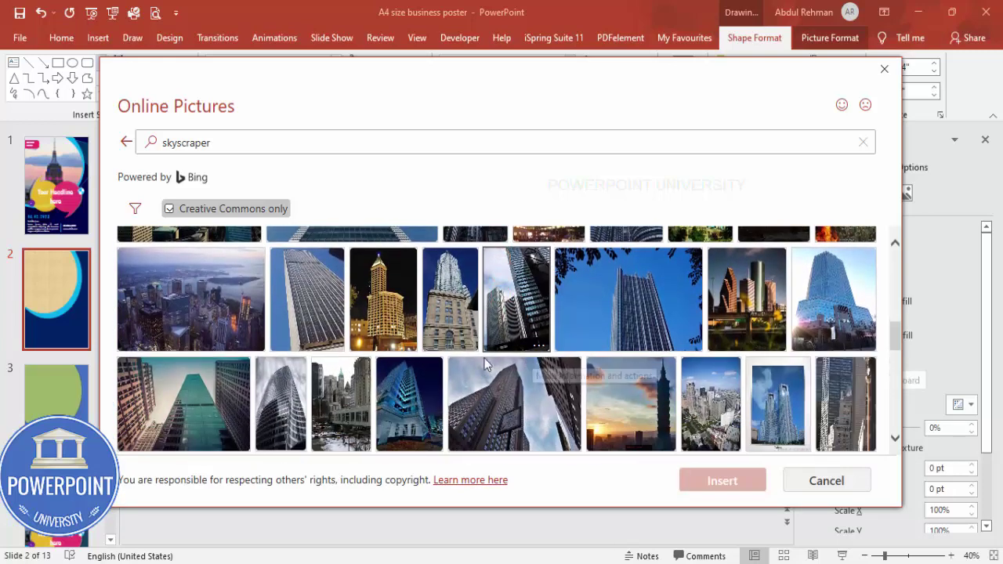
scroll(516, 359, "down", 1)
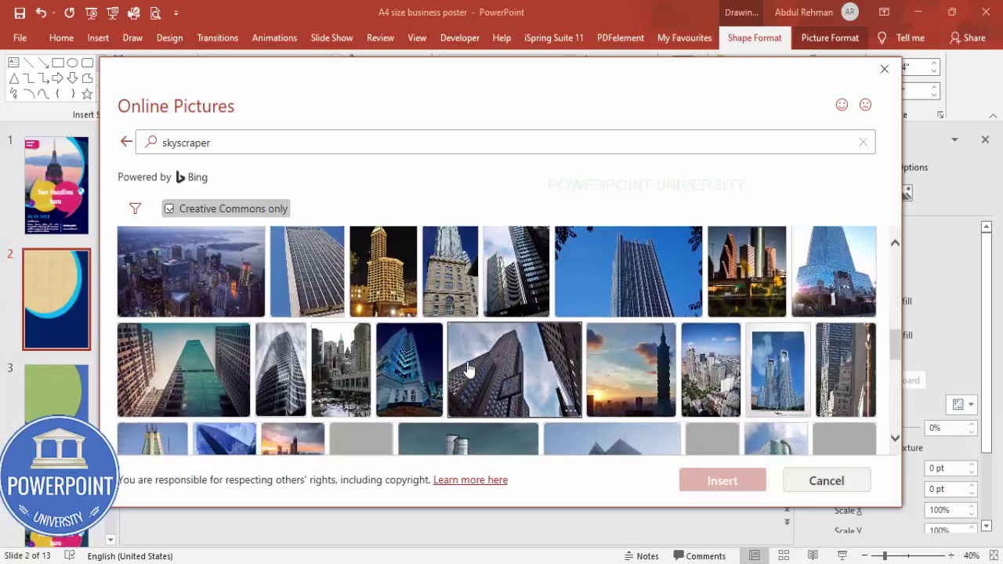
left_click(213, 381)
left_click(737, 480)
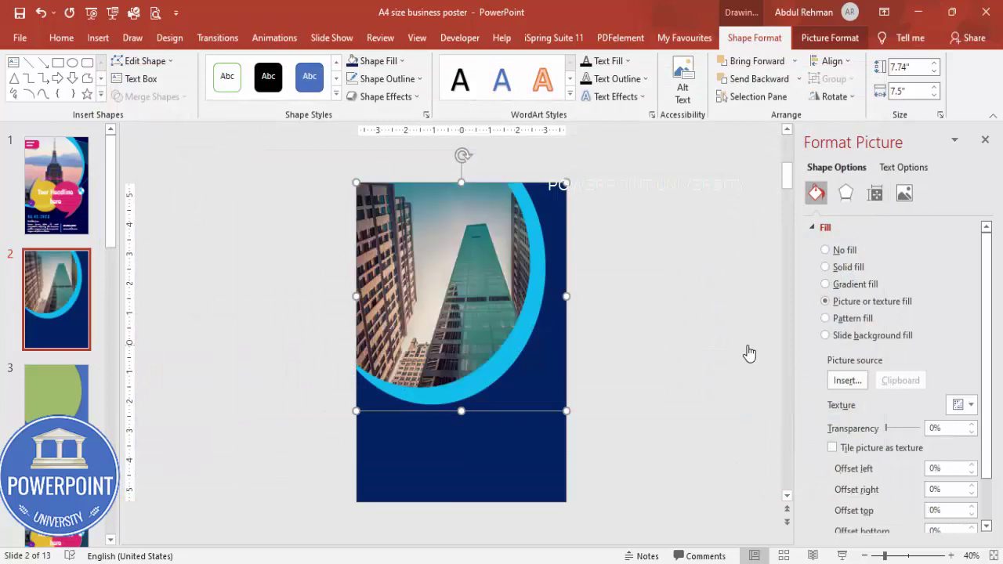
left_click(672, 268)
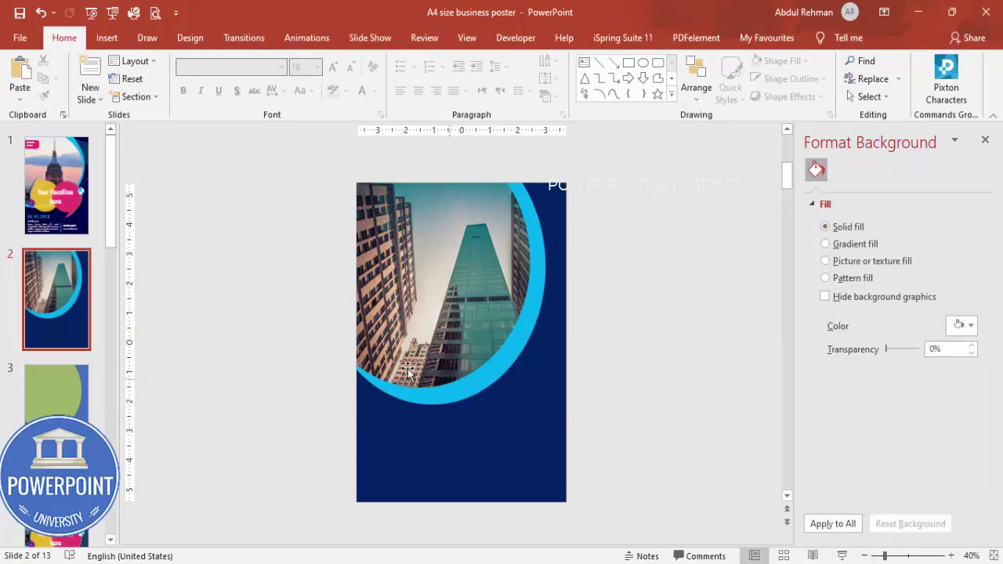
Draw a blue circle with no outline on the lower poster.
left_click(106, 38)
left_click(236, 88)
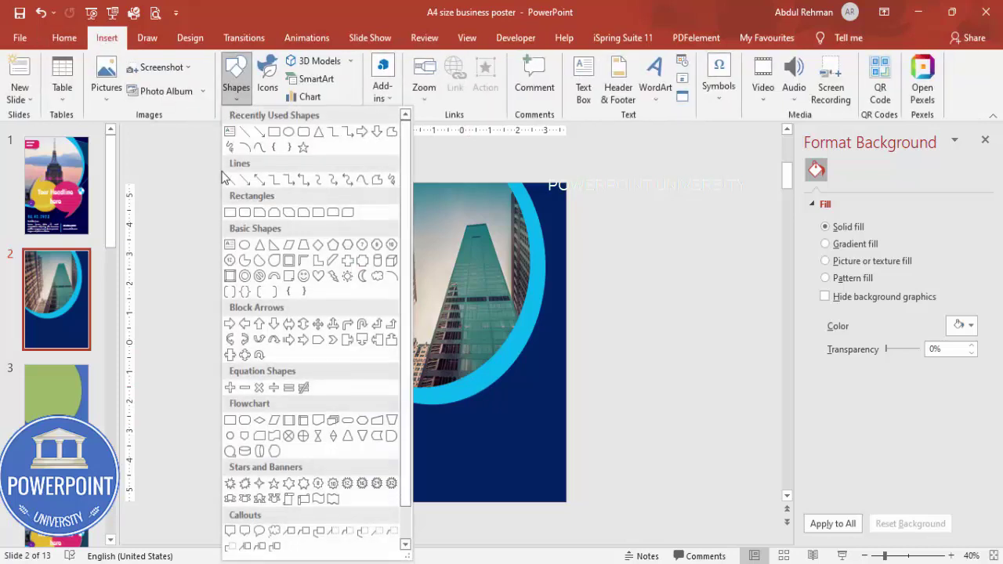
left_click(241, 248)
left_click_drag(377, 343, 463, 415)
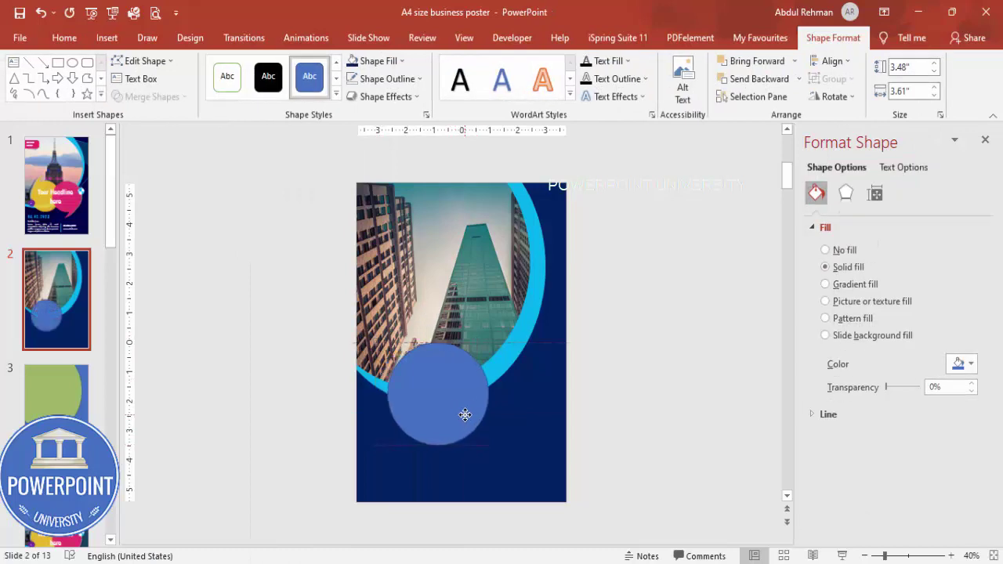
left_click(417, 80)
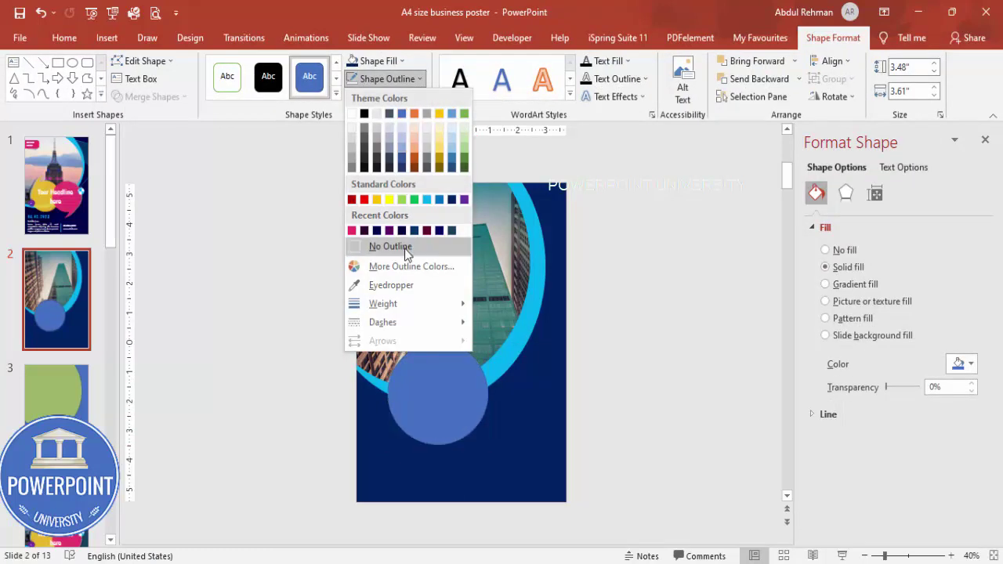
left_click(405, 249)
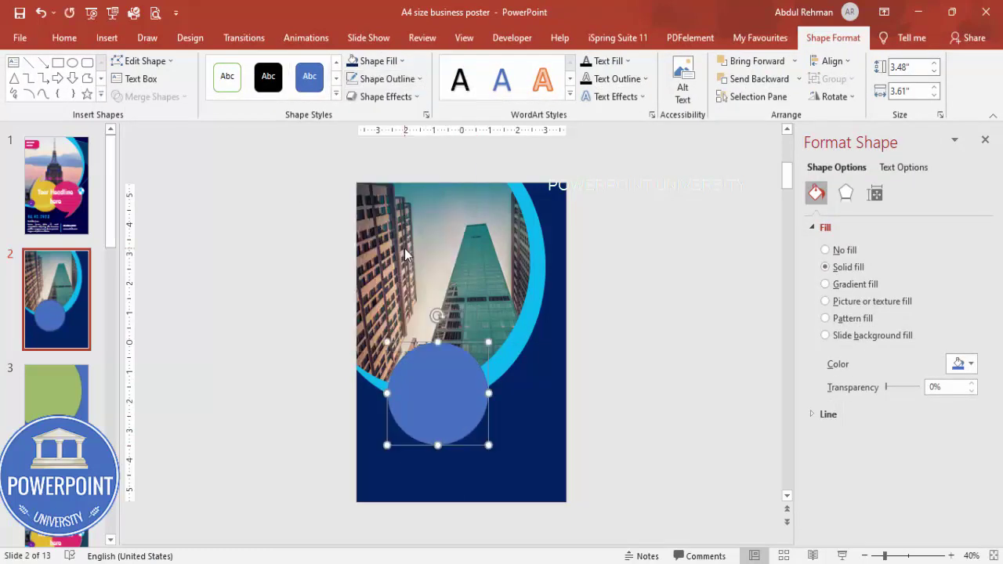
Add a borderless right triangle under the circle, then move both off the slide.
left_click(105, 39)
left_click(237, 86)
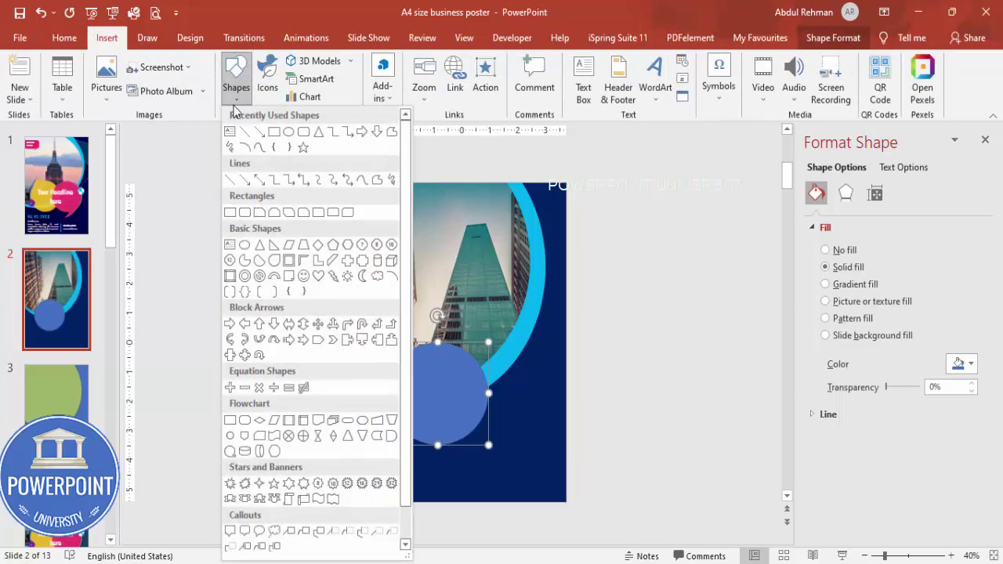
left_click(272, 248)
left_click_drag(441, 394, 488, 476)
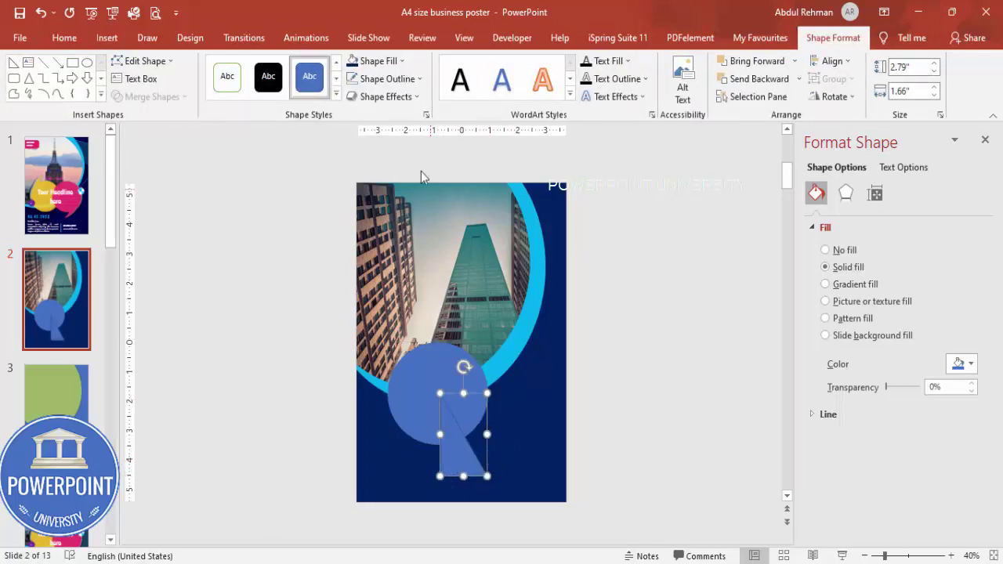
left_click(388, 79)
left_click(391, 247)
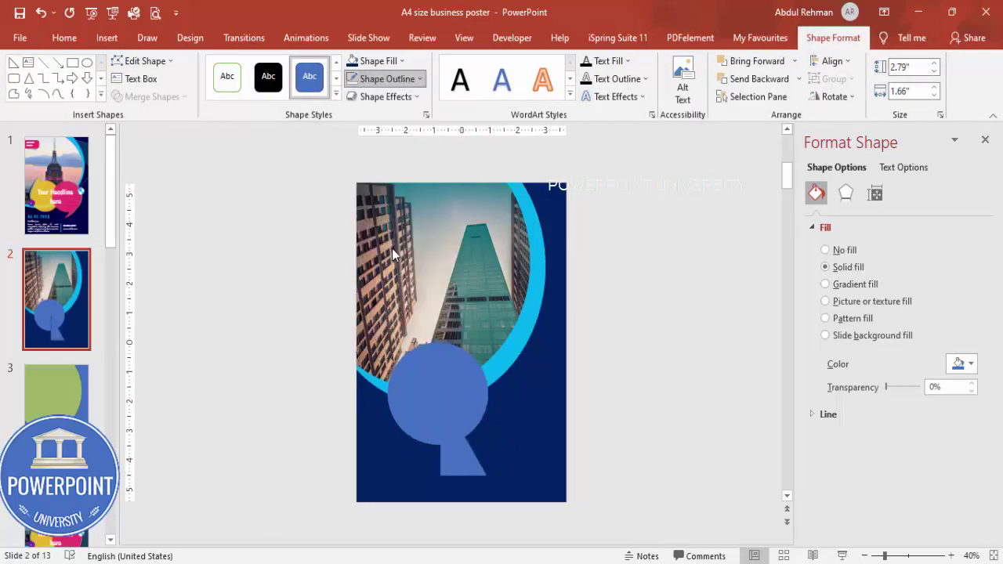
left_click_drag(439, 374, 647, 323)
left_click_drag(454, 468, 670, 403)
Flip the triangle horizontally and vertically, fill it navy, and place it under the circle.
left_click(835, 96)
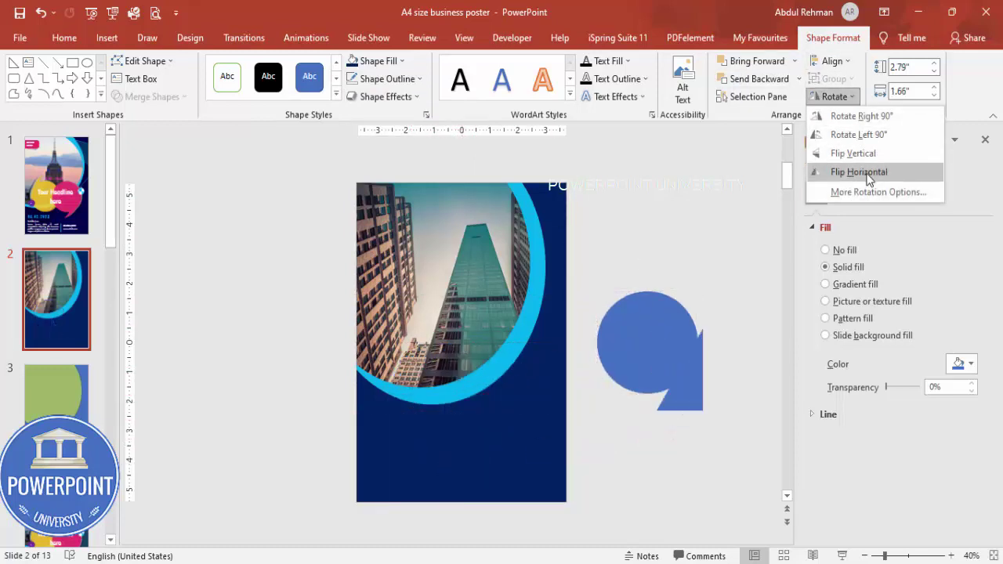
left_click(868, 176)
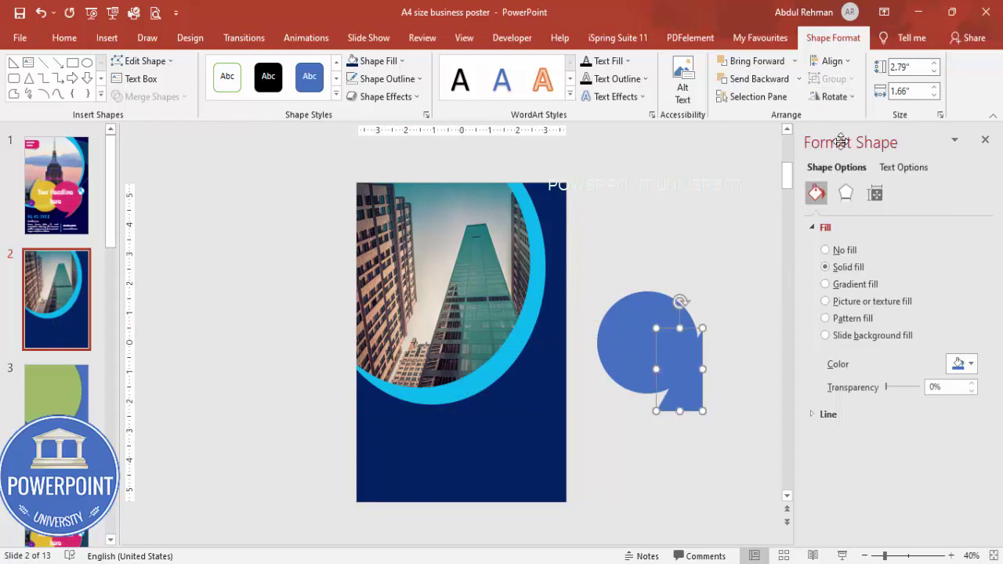
left_click(824, 100)
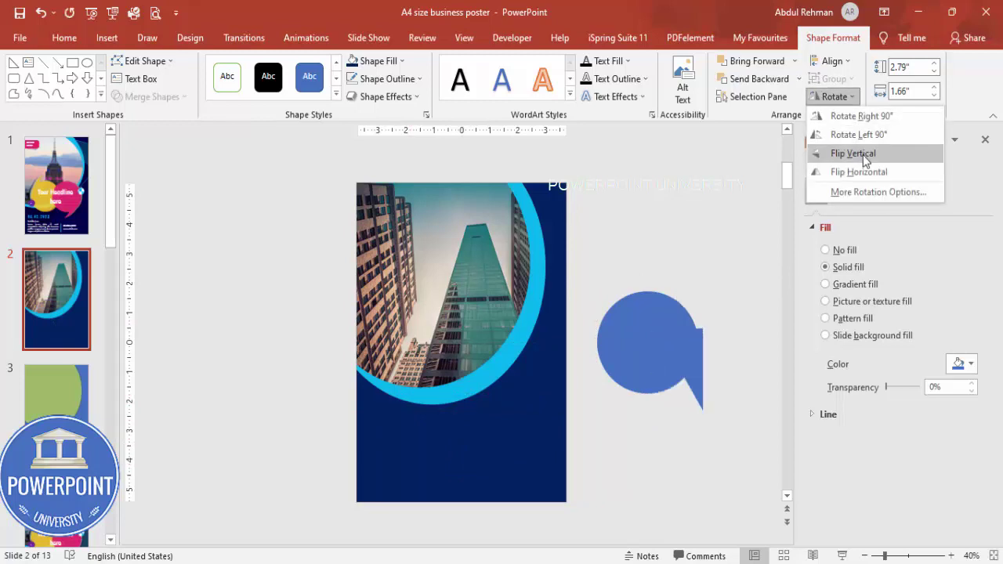
left_click(865, 156)
left_click_drag(692, 387, 673, 412)
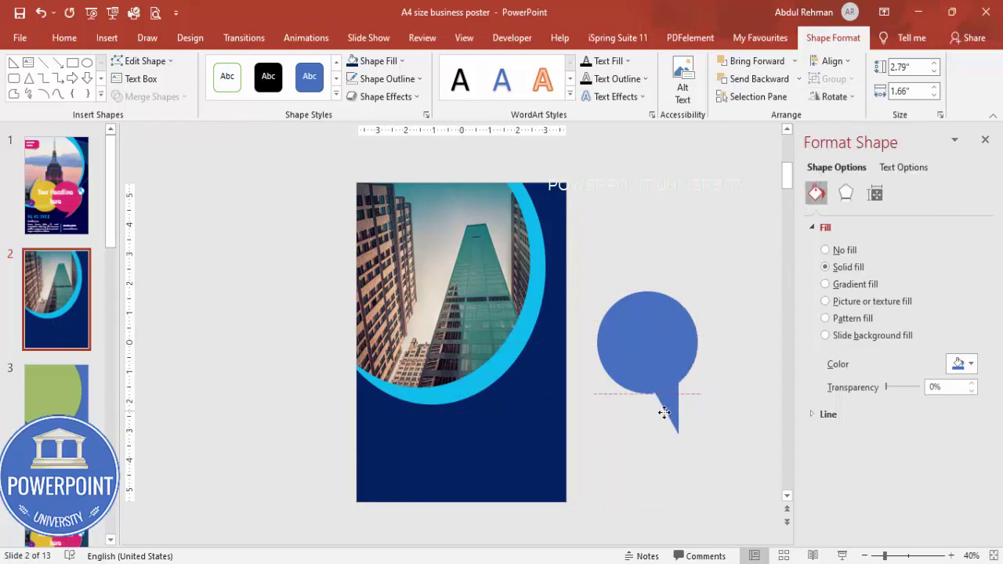
left_click(351, 61)
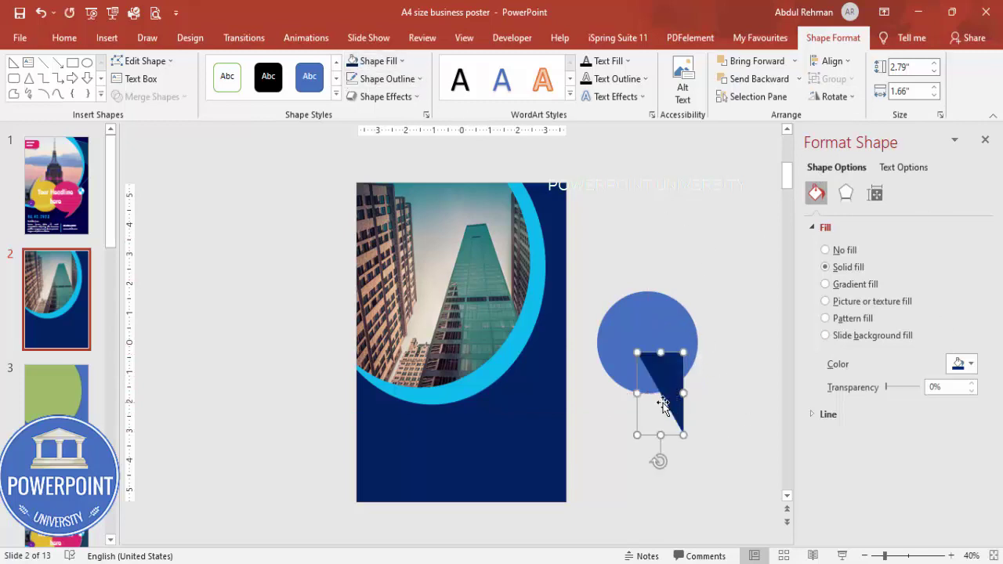
left_click_drag(664, 404, 663, 404)
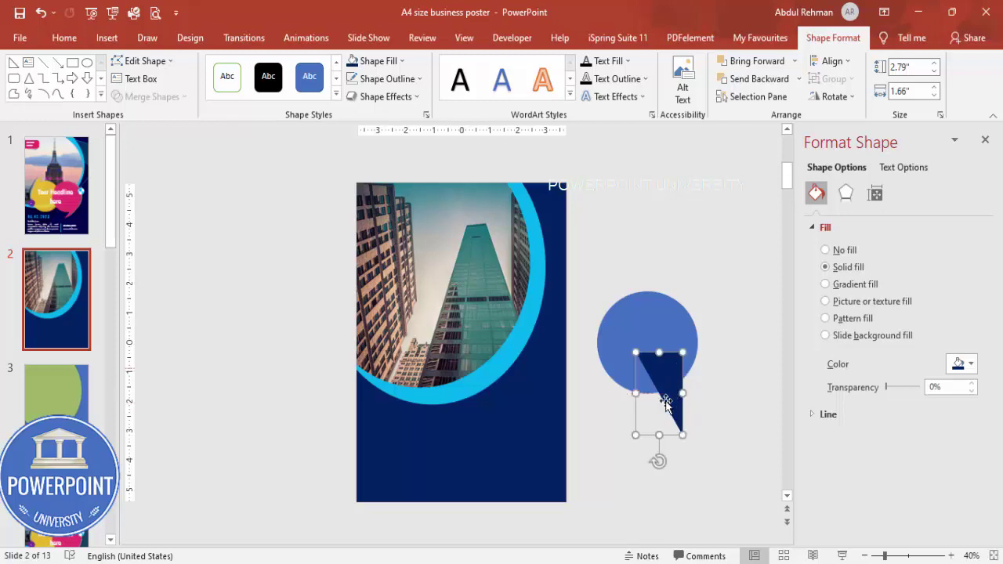
Rotate the triangle, curve its side with Edit Points, and send it behind the circle.
left_click_drag(658, 462, 639, 462)
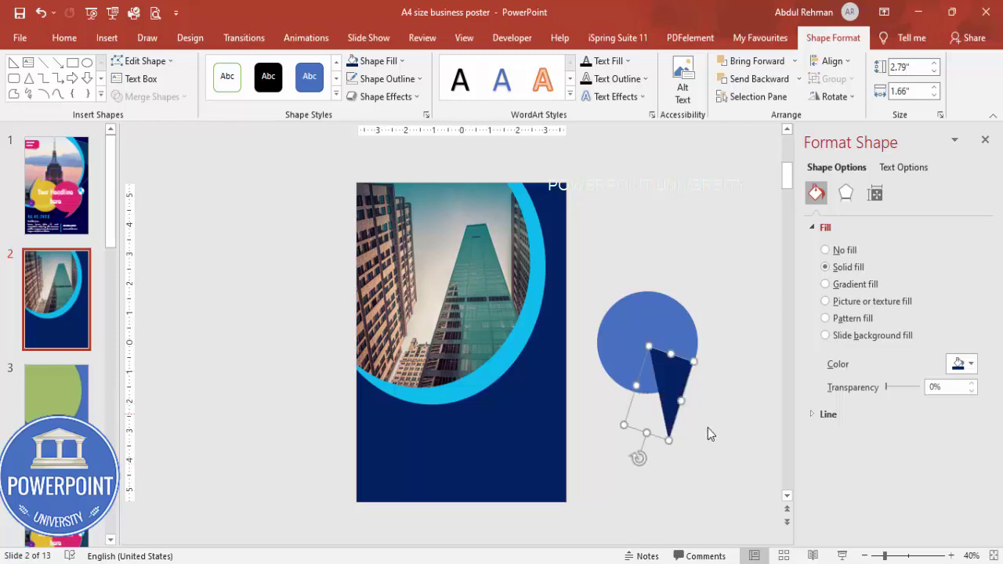
right_click(672, 373)
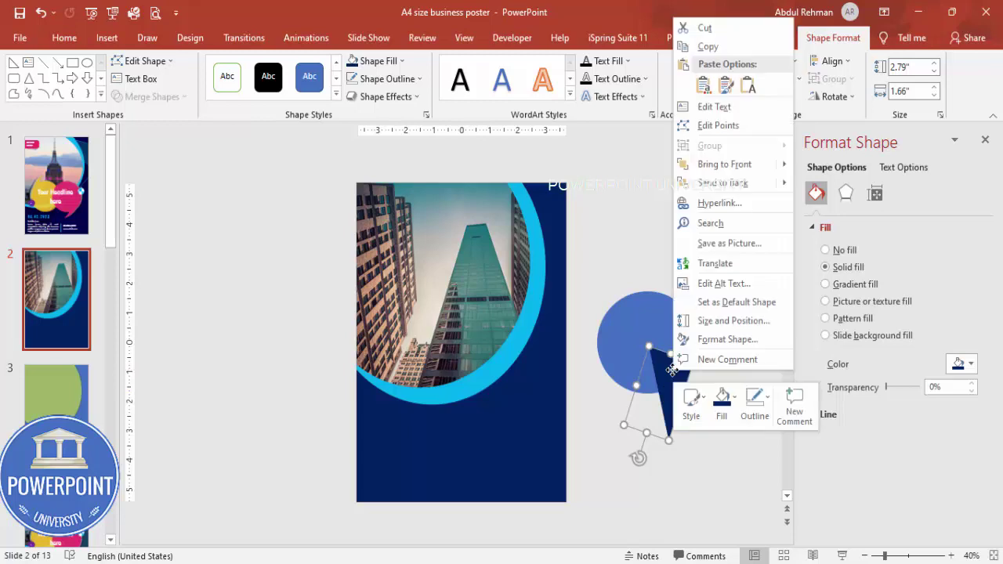
left_click(685, 125)
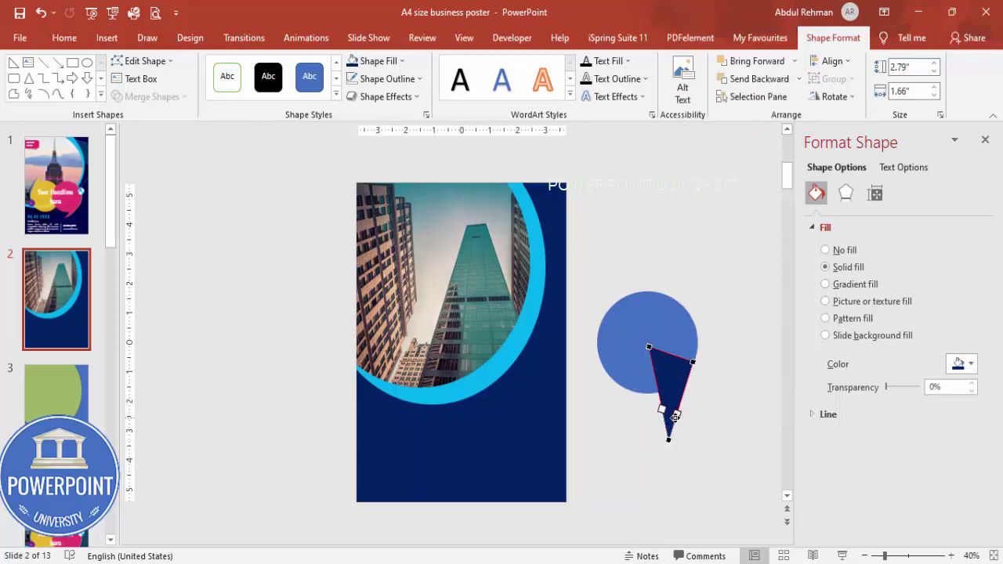
mouse_move(682, 415)
left_mouse_down()
mouse_move(662, 412)
mouse_move(678, 396)
left_mouse_up()
left_click(800, 80)
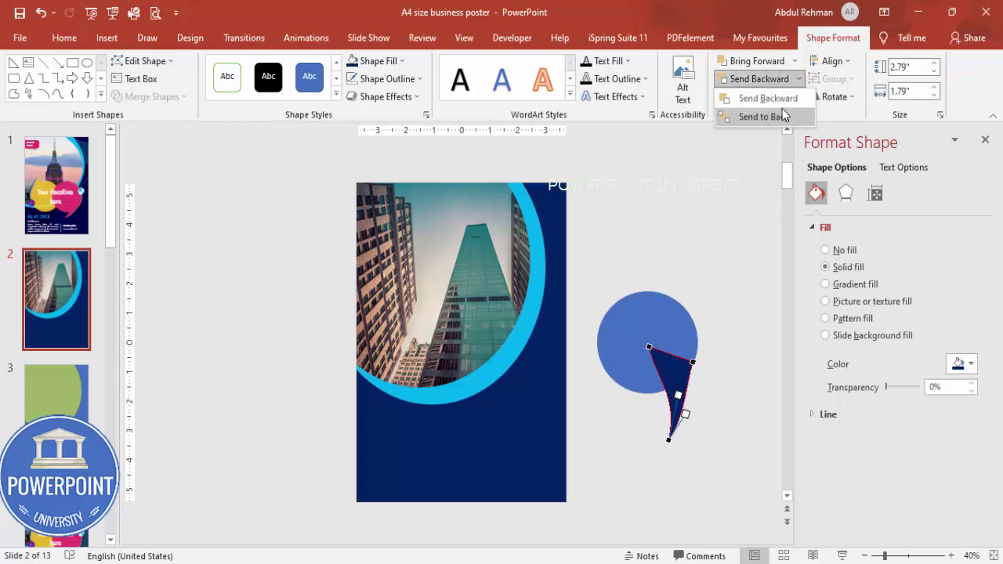
left_click(776, 116)
left_click(690, 383)
Shorten the curved tail and union it with the circle into one shape.
left_click(674, 401)
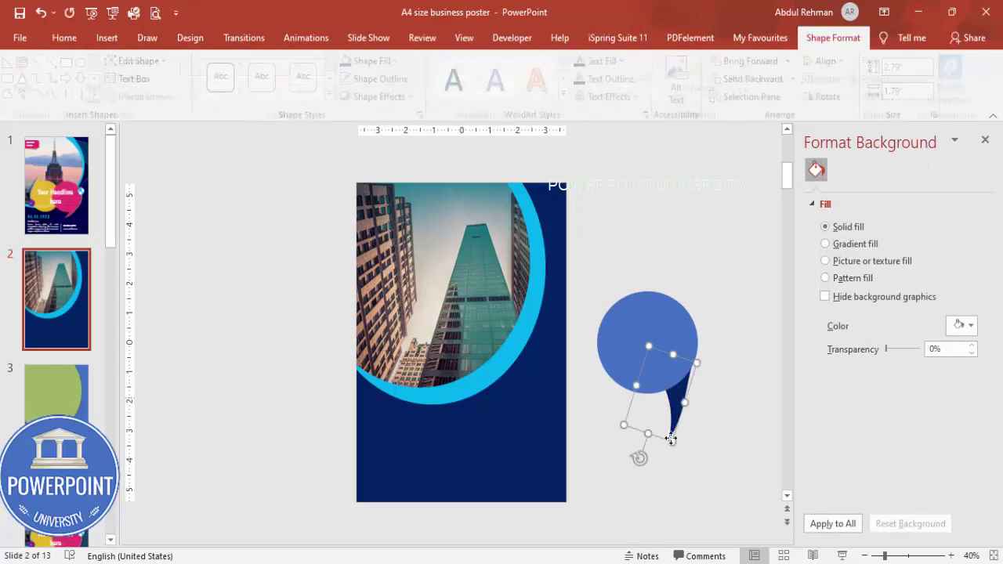
left_click_drag(647, 435, 627, 409)
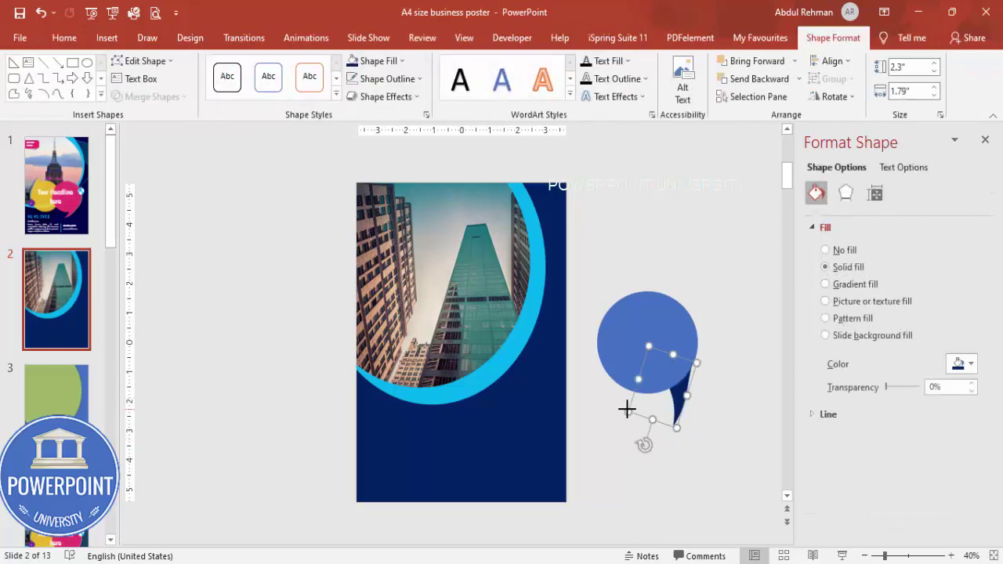
left_click(653, 338, "shift")
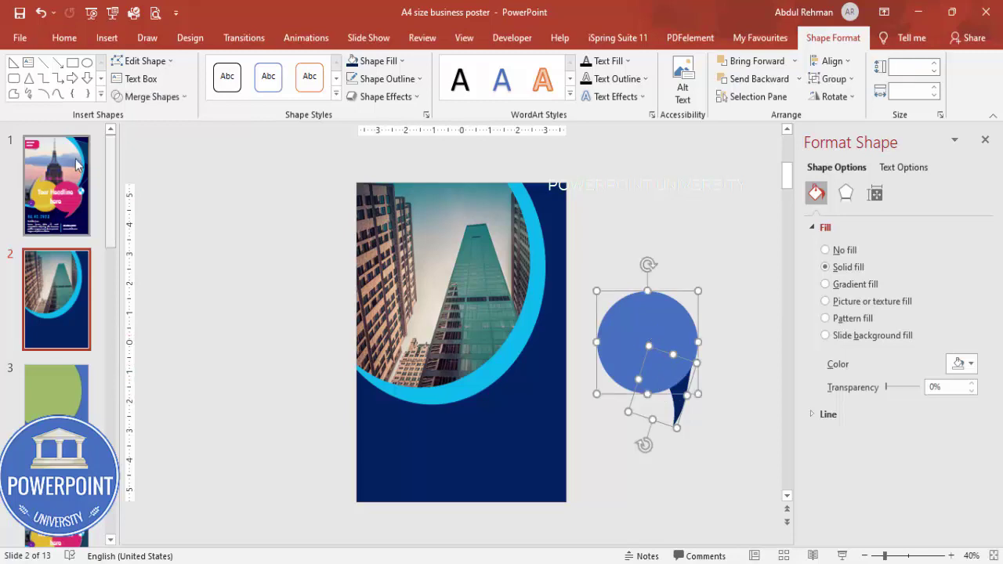
left_click(149, 97)
left_click(152, 119)
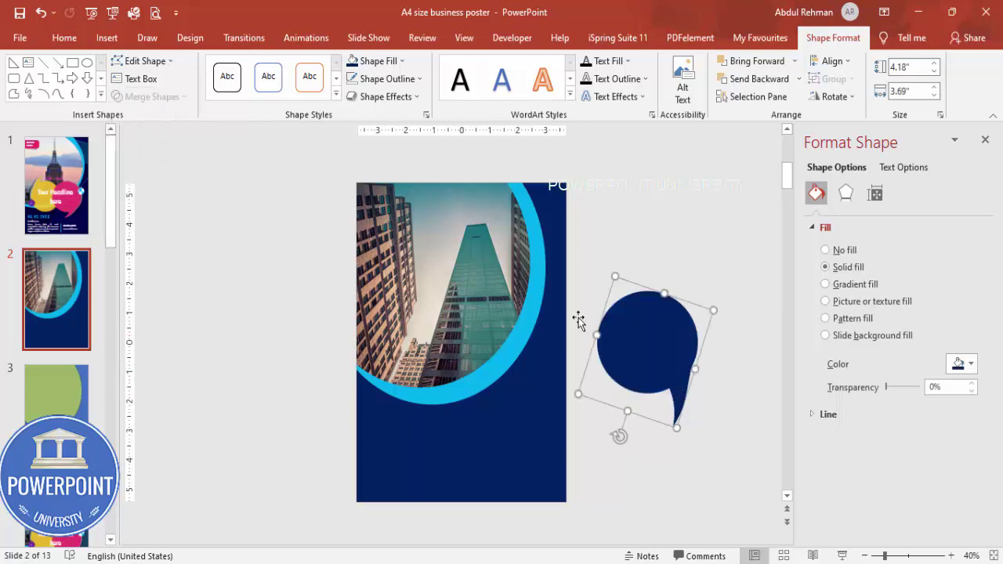
Fill the merged bubble pink and place it tilted on the poster in front of the photo.
left_click(376, 61)
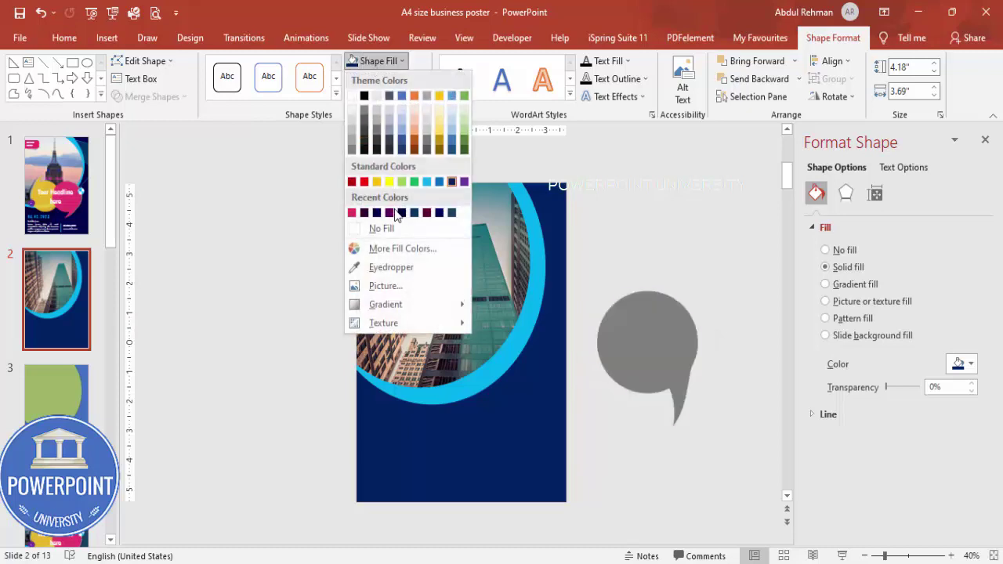
left_click(352, 213)
left_click_drag(667, 331, 490, 333)
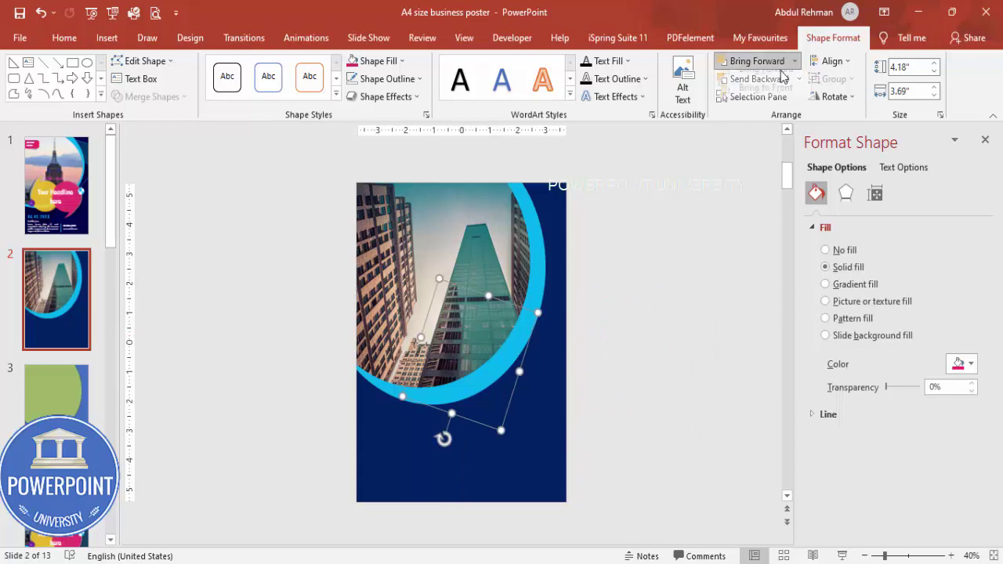
left_click(754, 62)
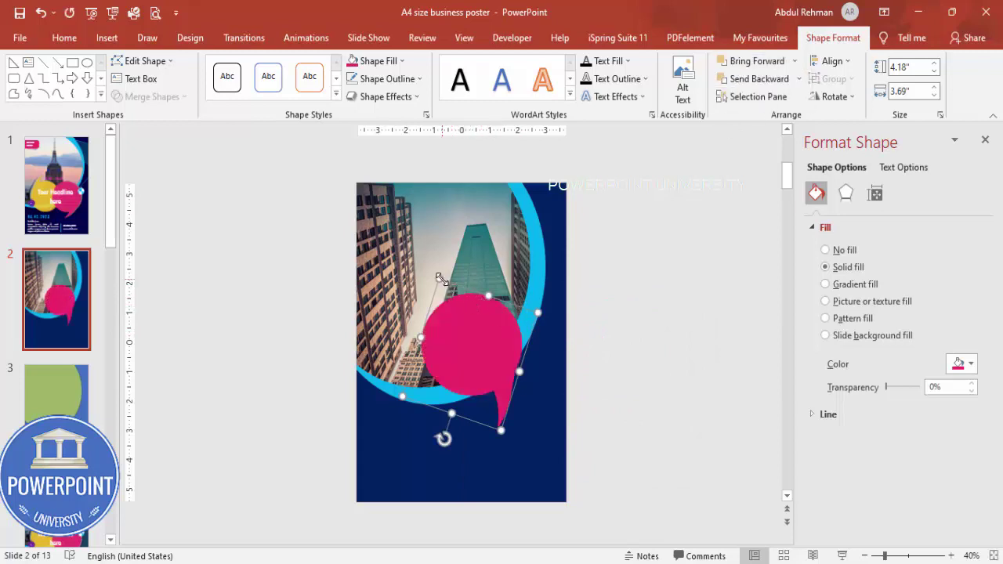
left_click_drag(443, 439, 410, 412)
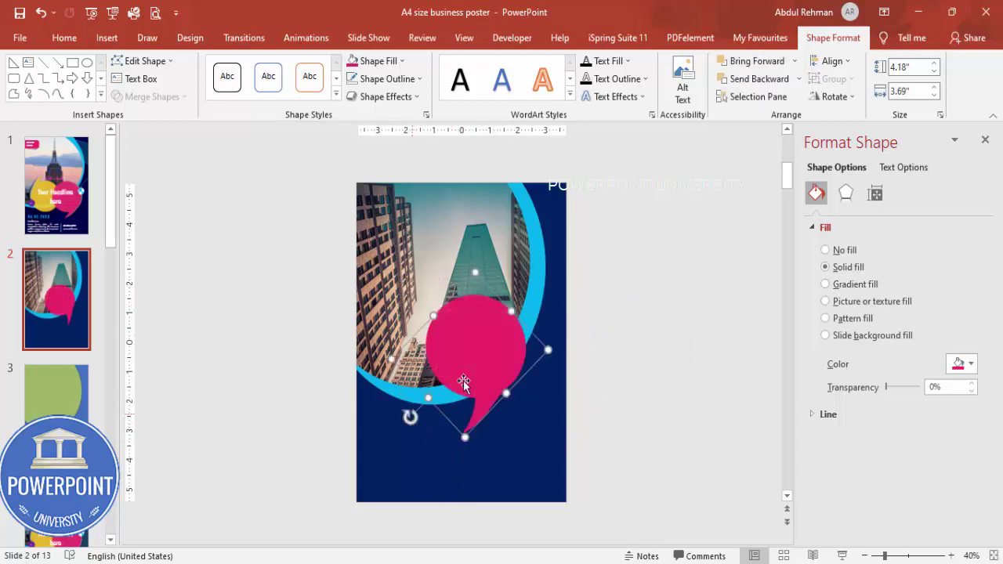
left_click_drag(488, 359, 416, 354)
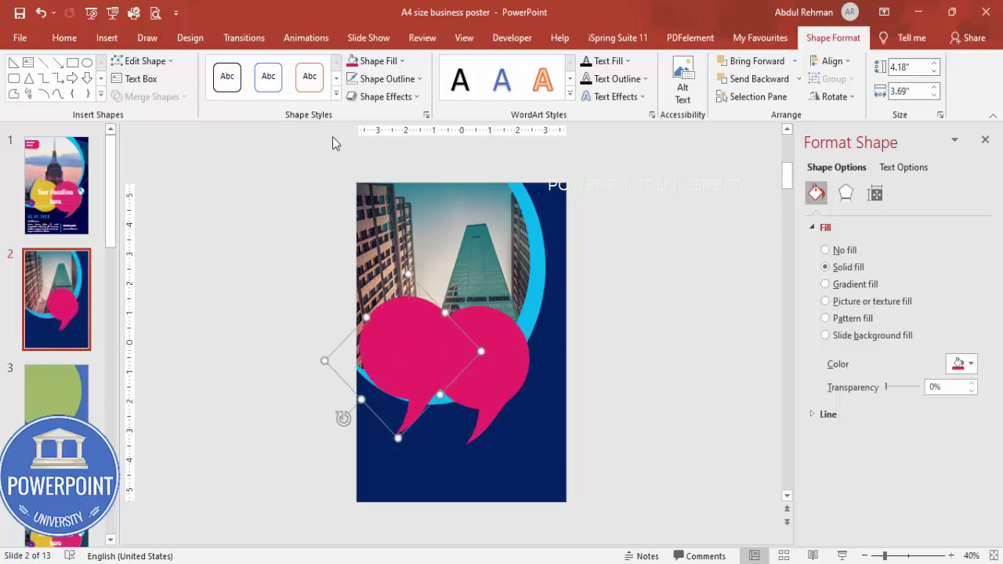
Make the duplicate bubble gold and flip it horizontally.
left_click(378, 61)
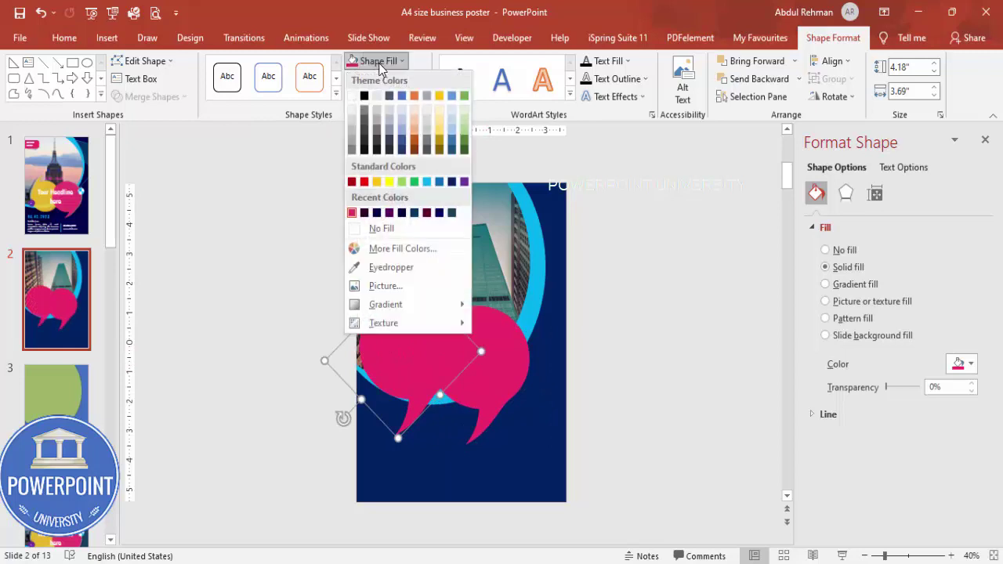
left_click(379, 183)
left_click(835, 96)
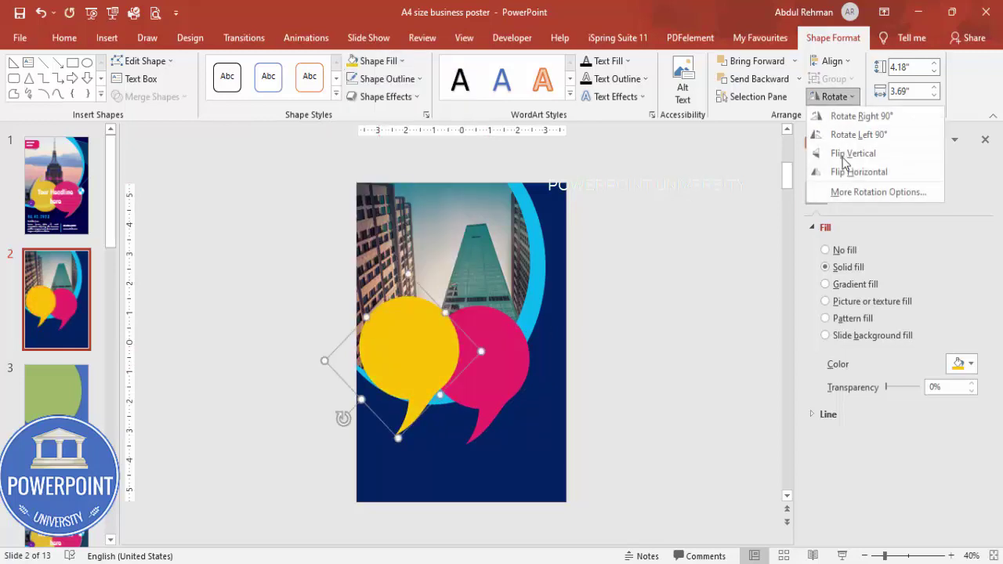
left_click(847, 171)
left_click(835, 96)
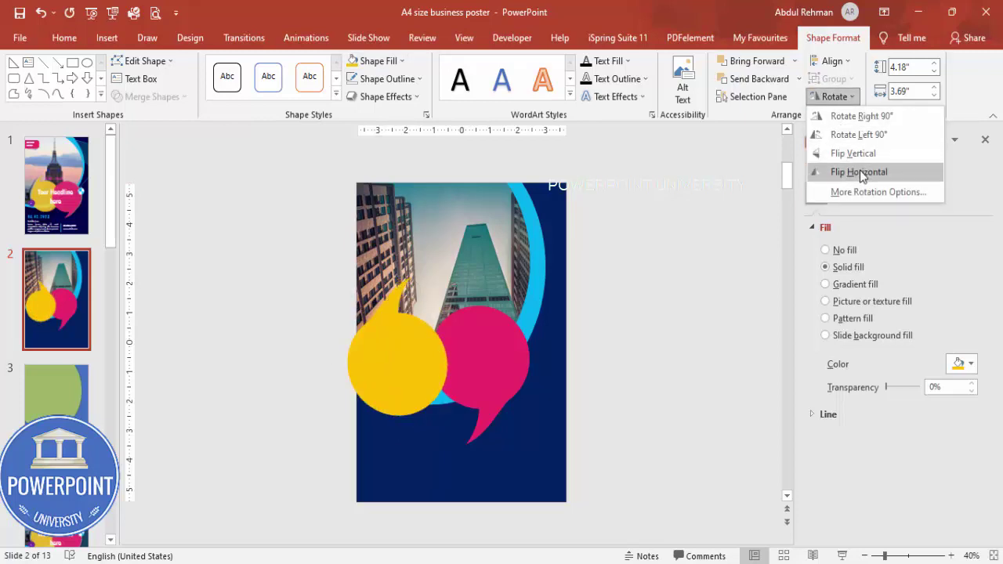
left_click(860, 170)
Overlap the yellow bubble with the pink one and give the bubbles 10% transparency.
mouse_move(423, 364)
left_mouse_down()
mouse_move(436, 378)
mouse_move(441, 369)
left_mouse_up()
left_click(492, 373, "shift")
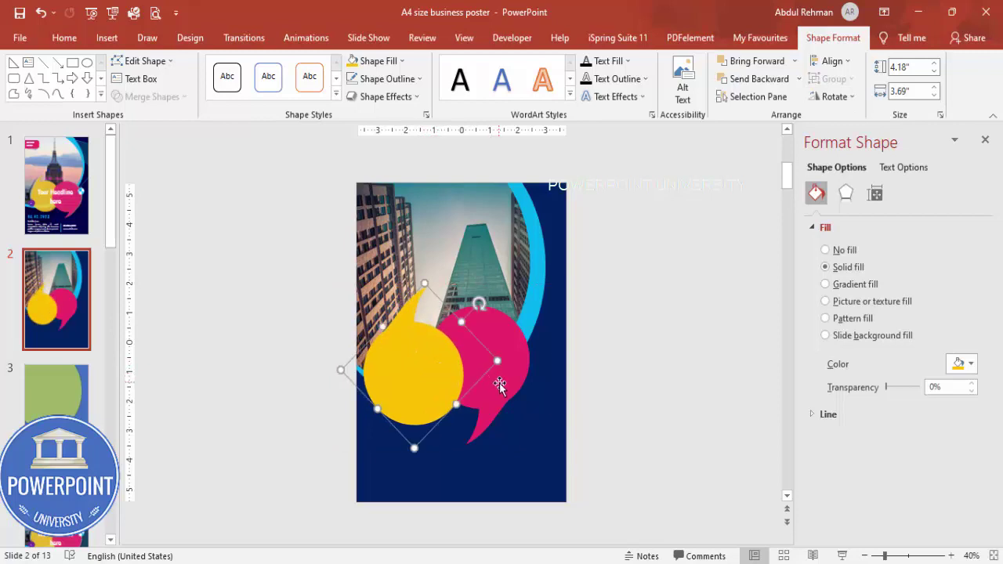
left_click_drag(502, 384, 509, 392)
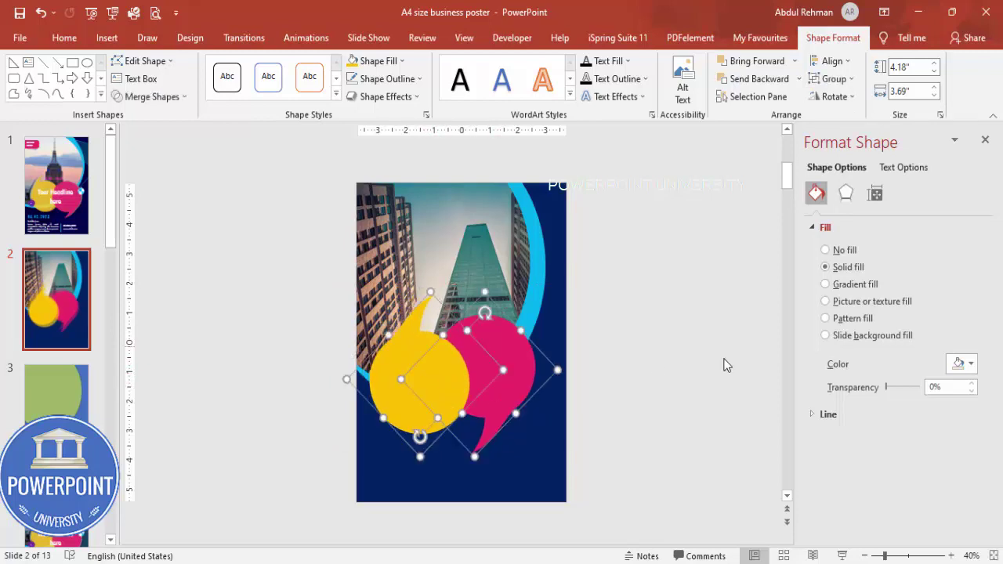
left_click(734, 353)
left_click_drag(414, 392, 415, 377)
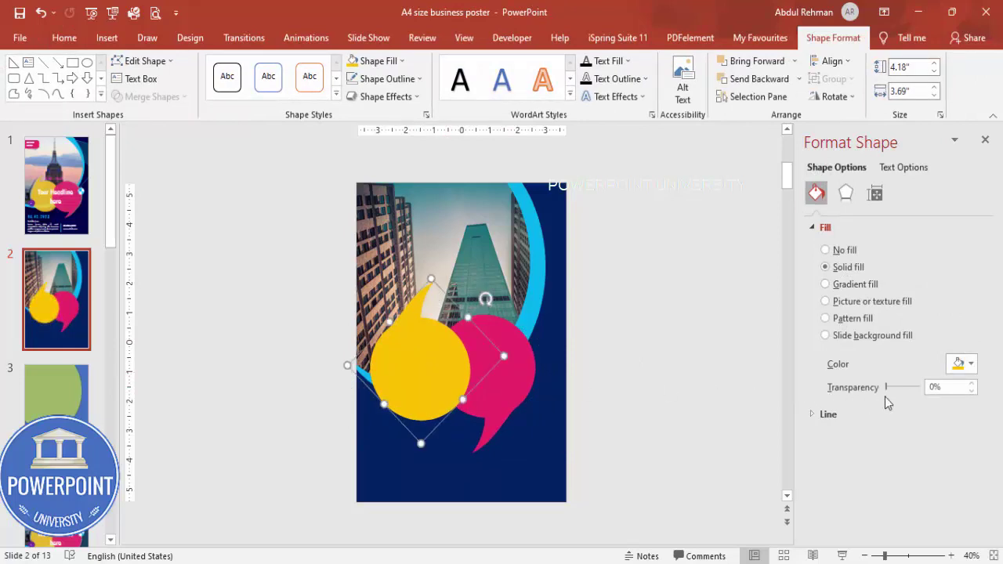
left_click_drag(888, 388, 890, 387)
left_click(517, 384)
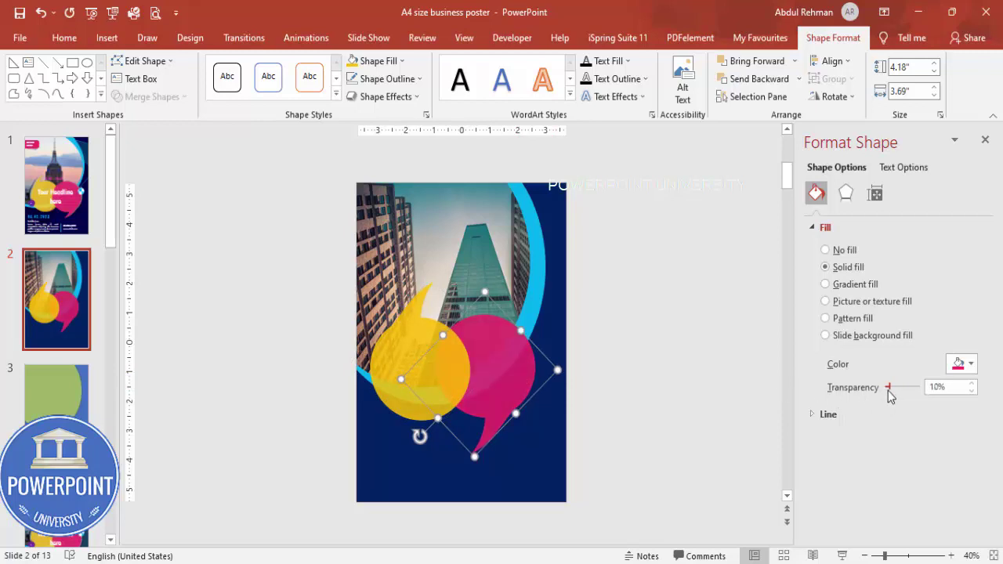
left_click(636, 382)
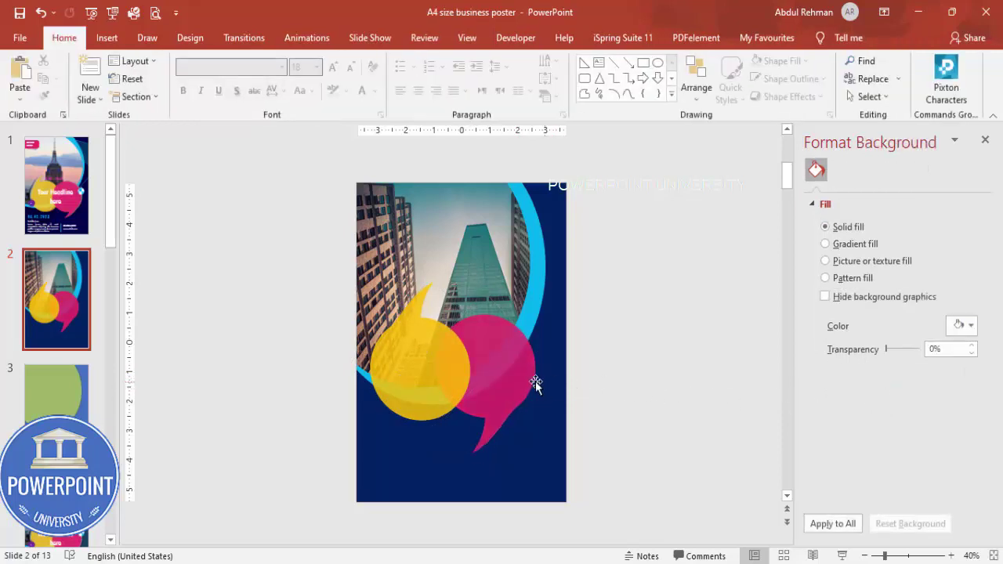
Draw a text box over the bubbles containing 'Your HEadline HERE'.
left_click(107, 38)
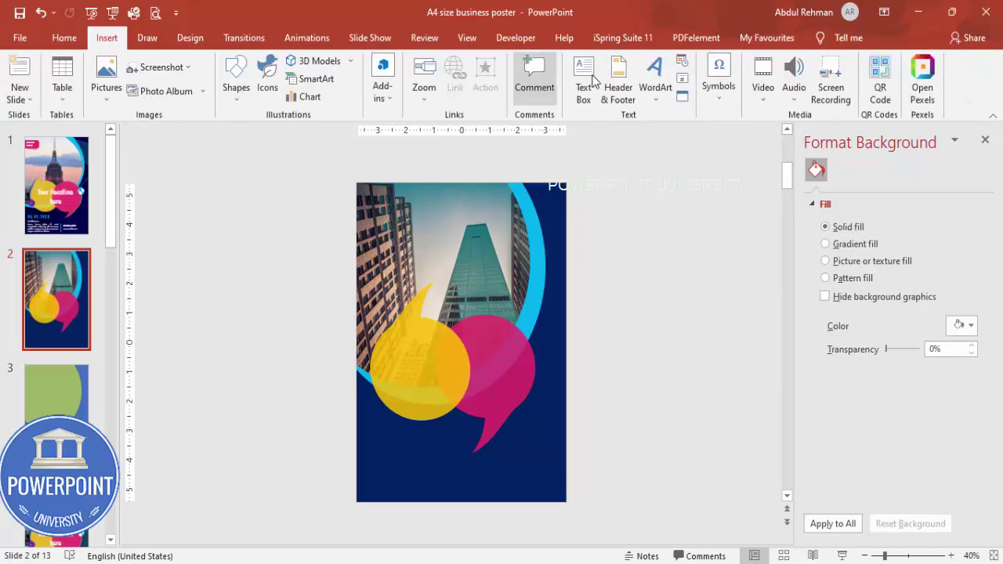
left_click(584, 79)
left_click_drag(404, 360, 513, 390)
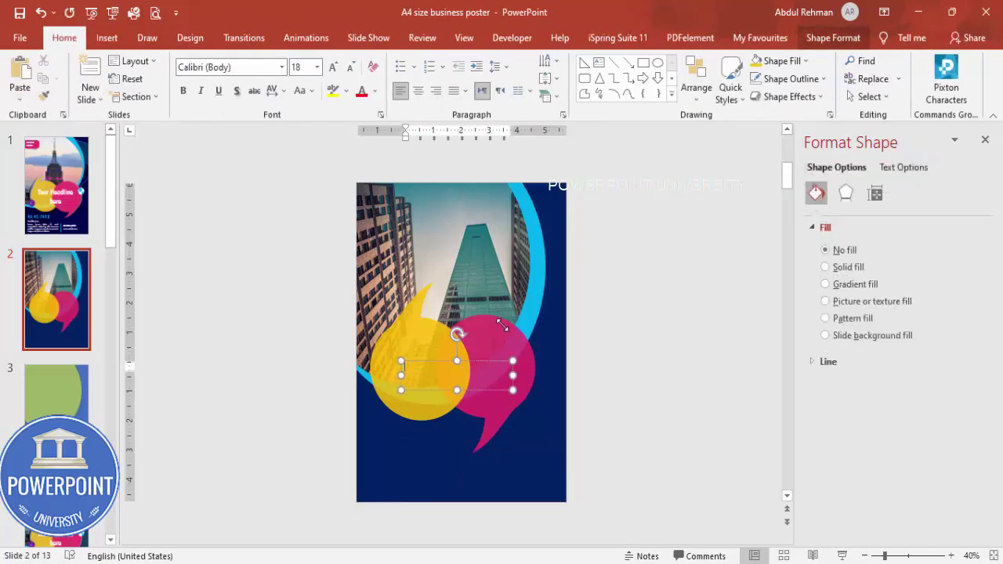
type("Your HEadline HERE")
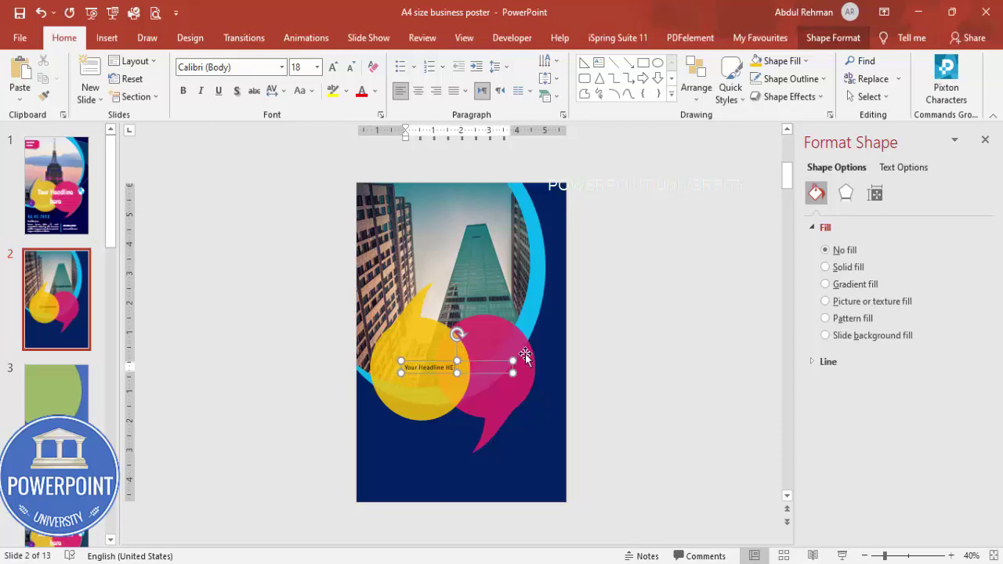
Make the headline text white in the Futura BdCn BT font.
left_click(488, 373)
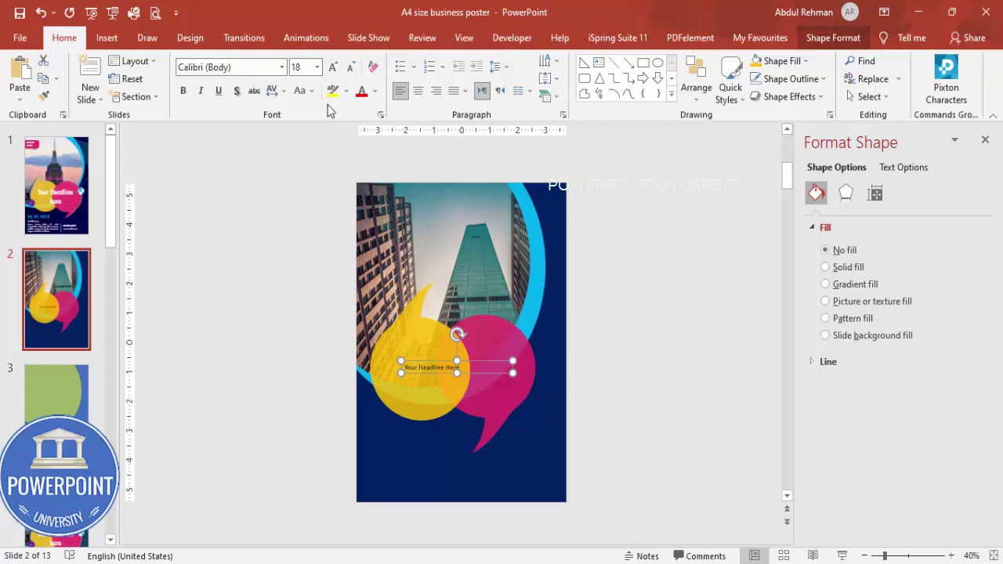
left_click(378, 92)
left_click(361, 126)
left_click(236, 67)
type("Futura BdCn BT")
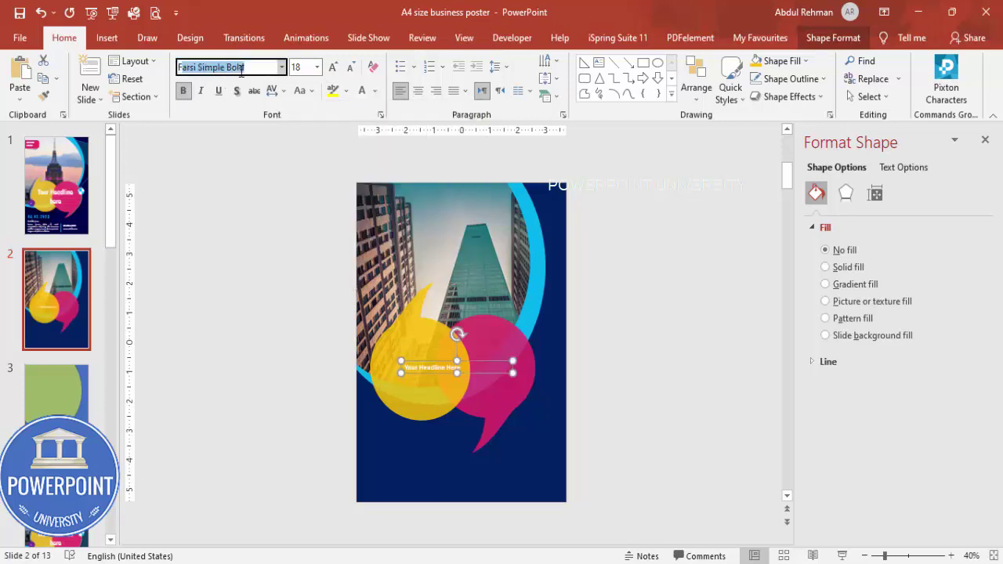
key("Return")
Centre the headline, enlarge it to 48 pt, and move it up over the bubbles.
left_click(417, 91)
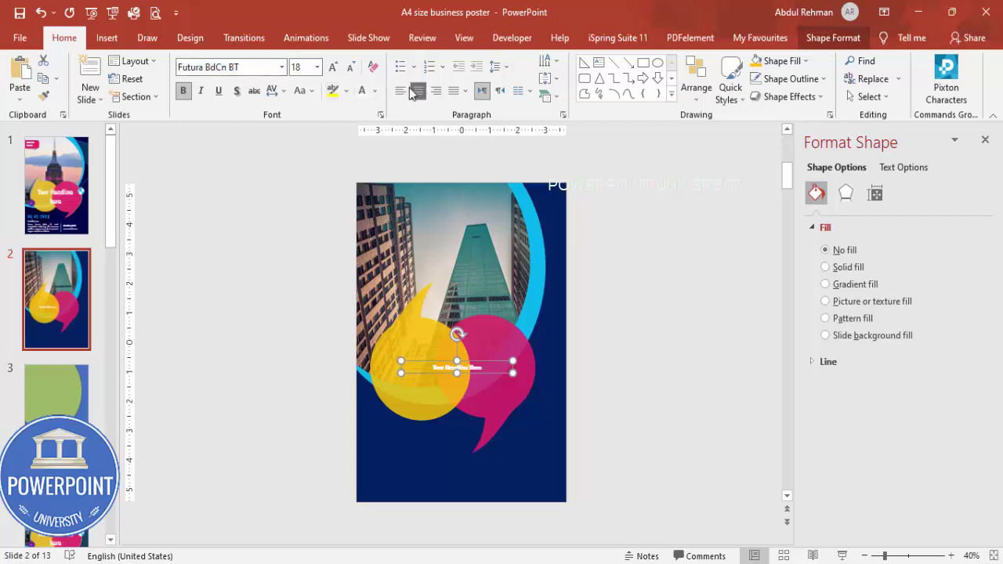
left_click(333, 67)
left_click(332, 67)
left_click(332, 67)
left_click(332, 67)
left_click(333, 67)
left_click(332, 68)
left_click(332, 67)
left_click(333, 68)
left_click_drag(488, 360, 488, 348)
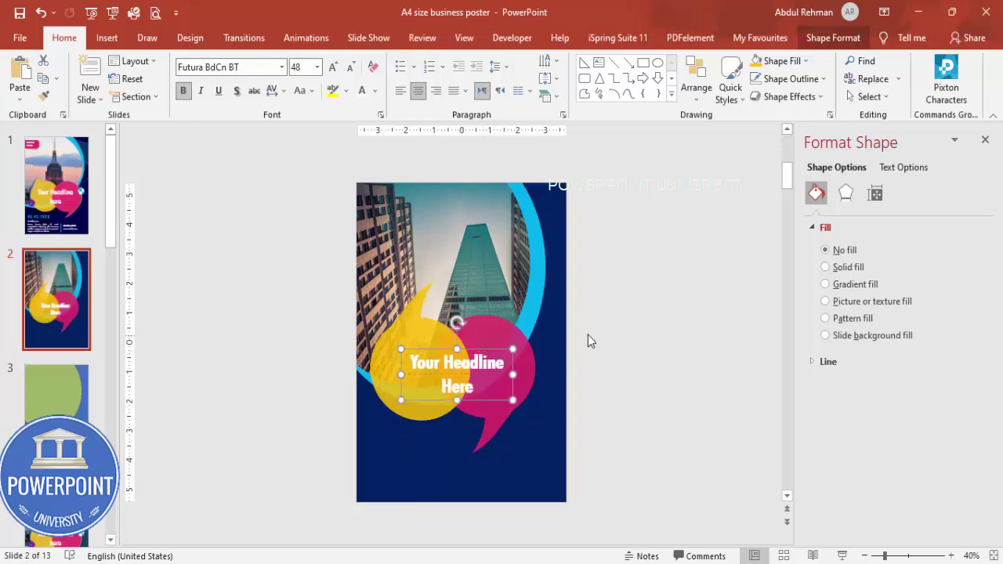
left_click(591, 341)
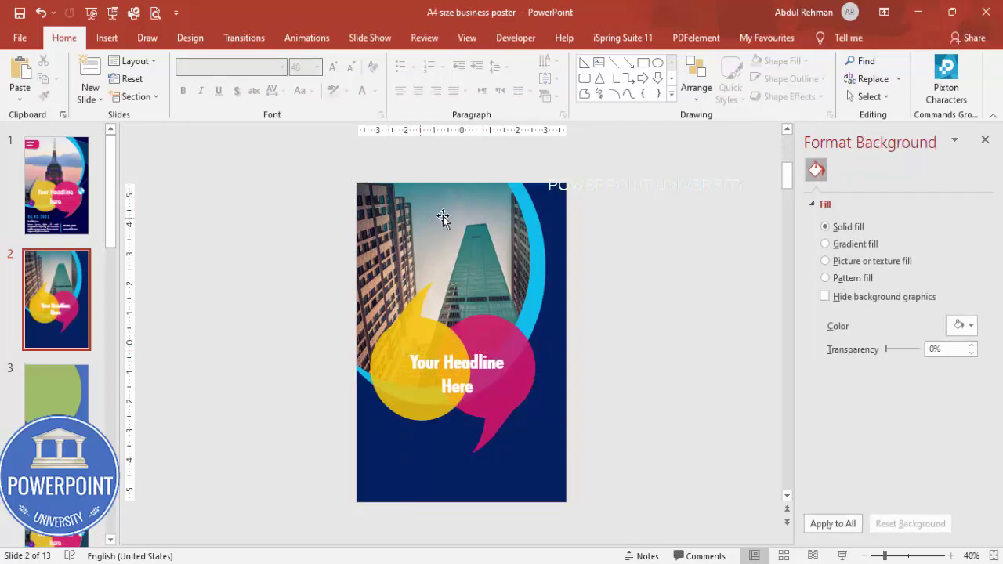
Draw a Top Corners Rounded Rectangle, rotate it 90° right, and align it to the slide's left edge.
left_click(106, 39)
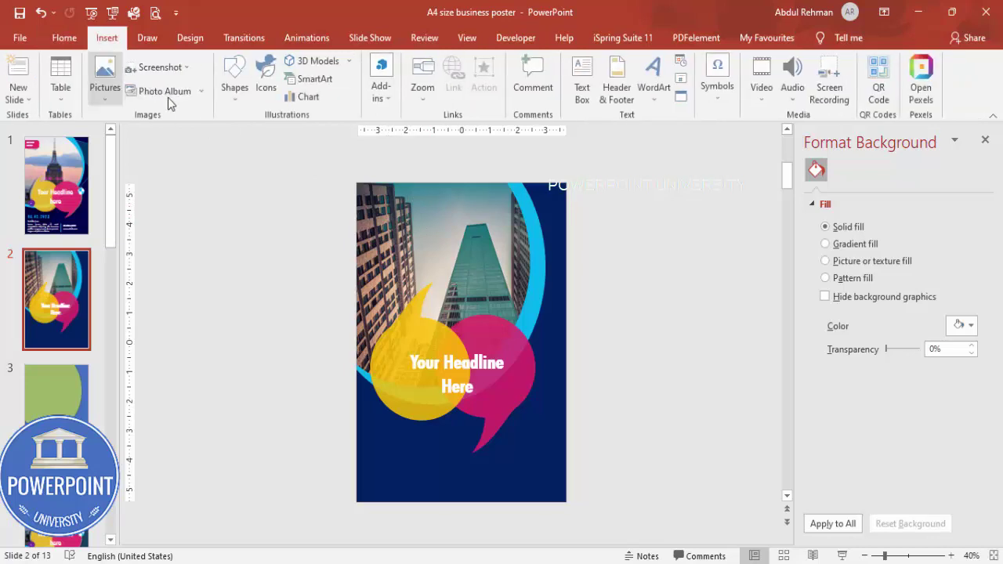
left_click(236, 86)
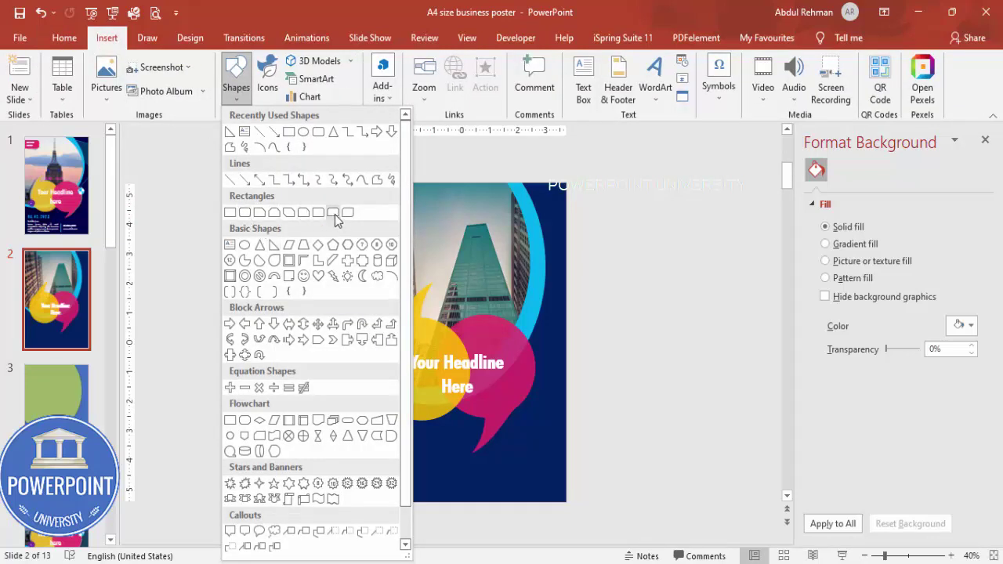
left_click(332, 212)
left_click_drag(337, 192, 378, 255)
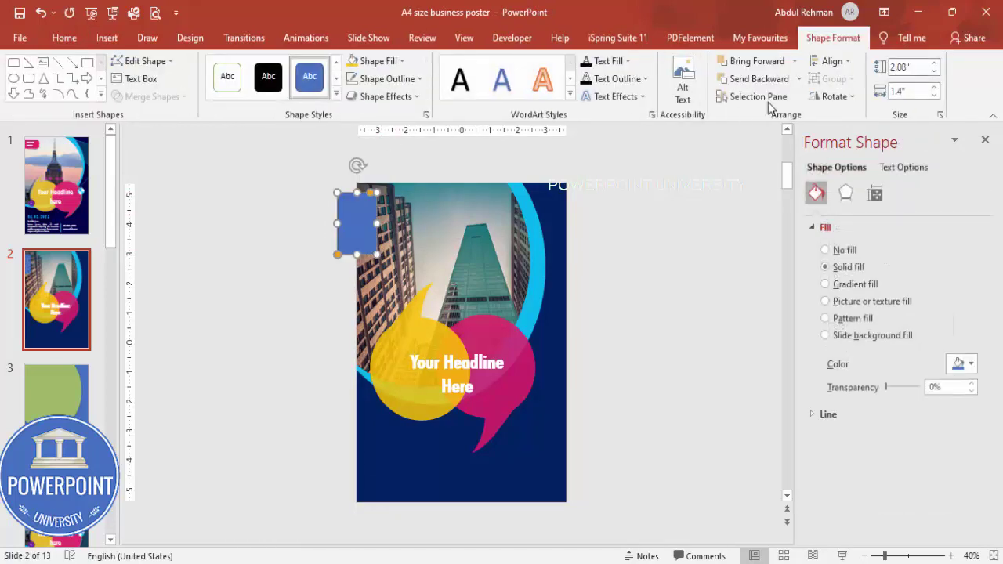
left_click(834, 96)
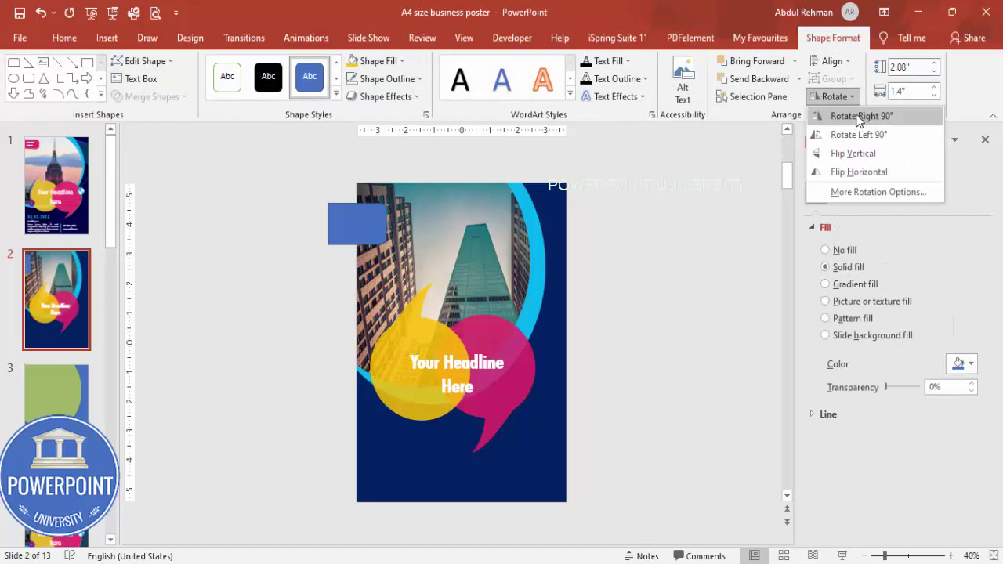
left_click(860, 116)
mouse_move(371, 224)
left_mouse_down()
mouse_move(395, 228)
mouse_move(385, 229)
left_mouse_up()
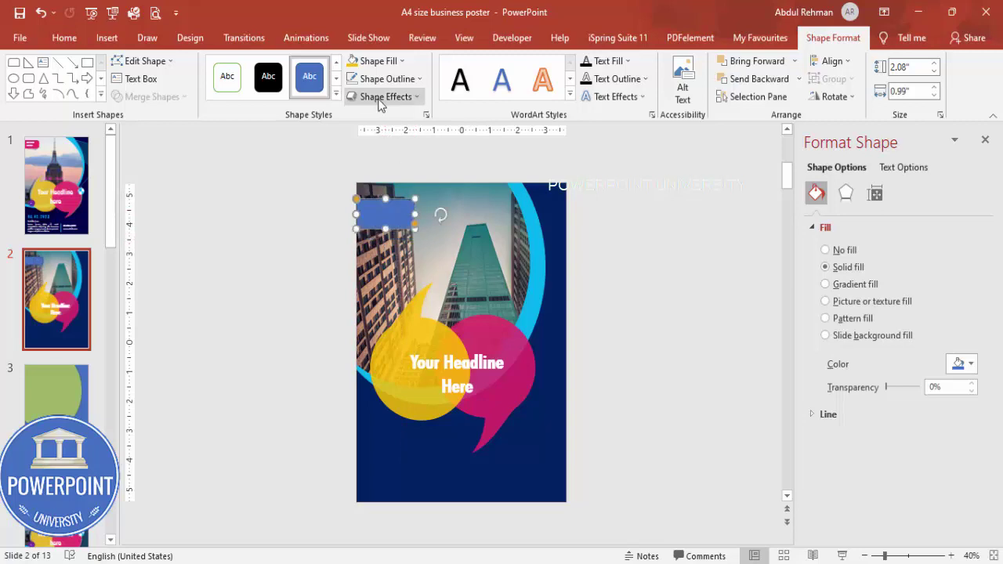
Set the rectangle's outline, fill it pink, and widen it to 2.29 inches.
left_click(385, 79)
left_click(400, 148)
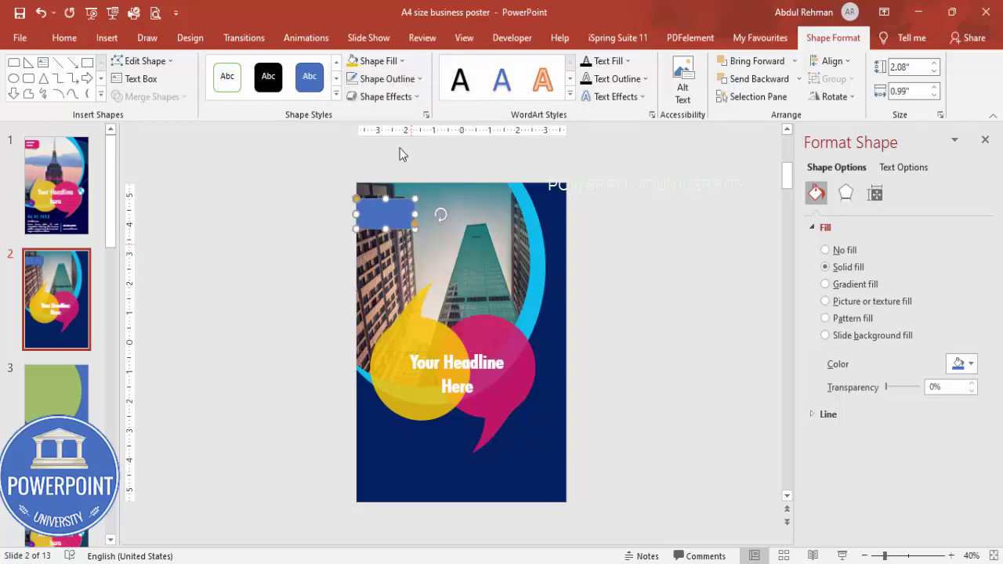
left_click(379, 60)
left_click(351, 213)
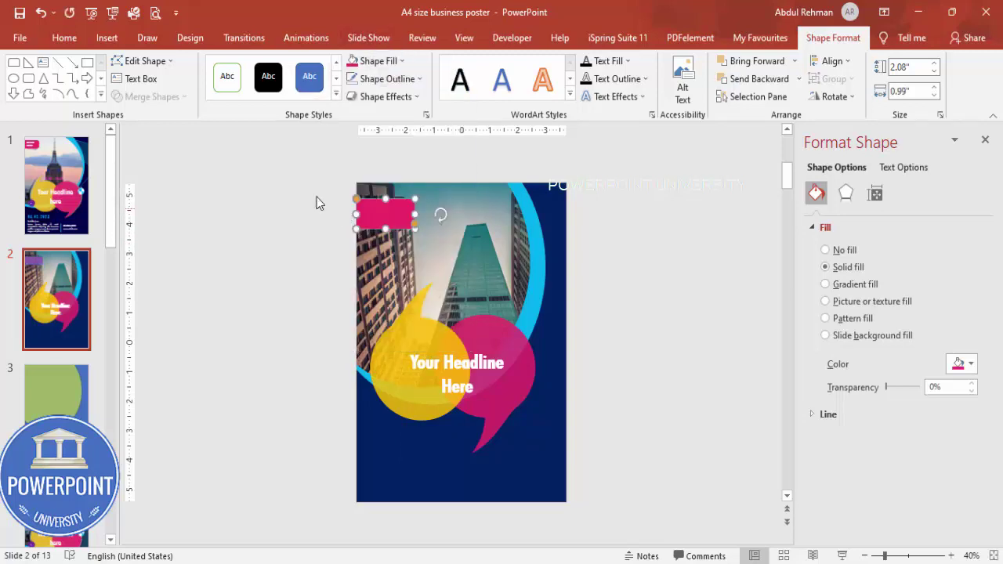
left_click(296, 199)
left_click(411, 214)
left_click_drag(417, 215, 422, 215)
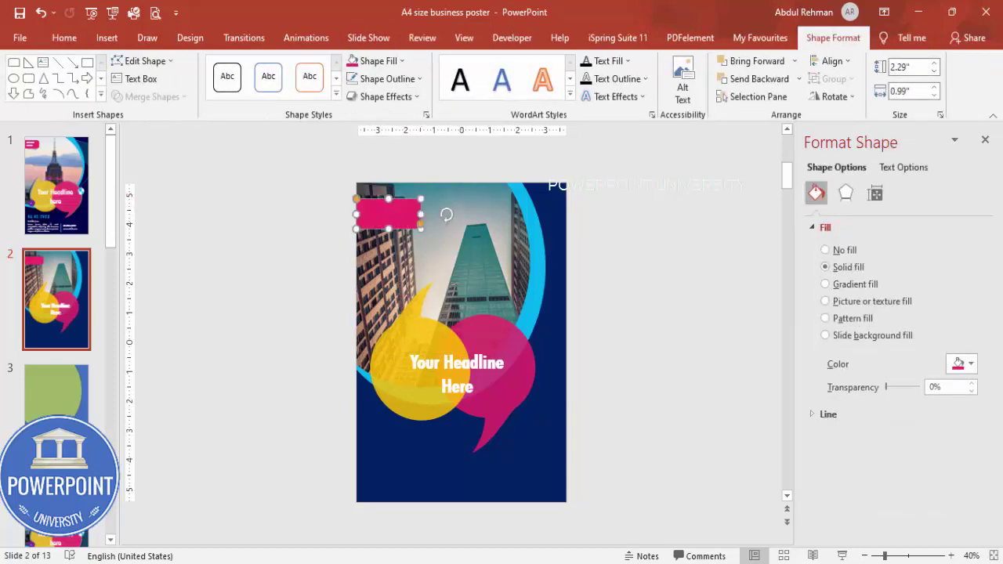
Fill the tab copy black and set its transparency to 32%.
left_click(993, 557)
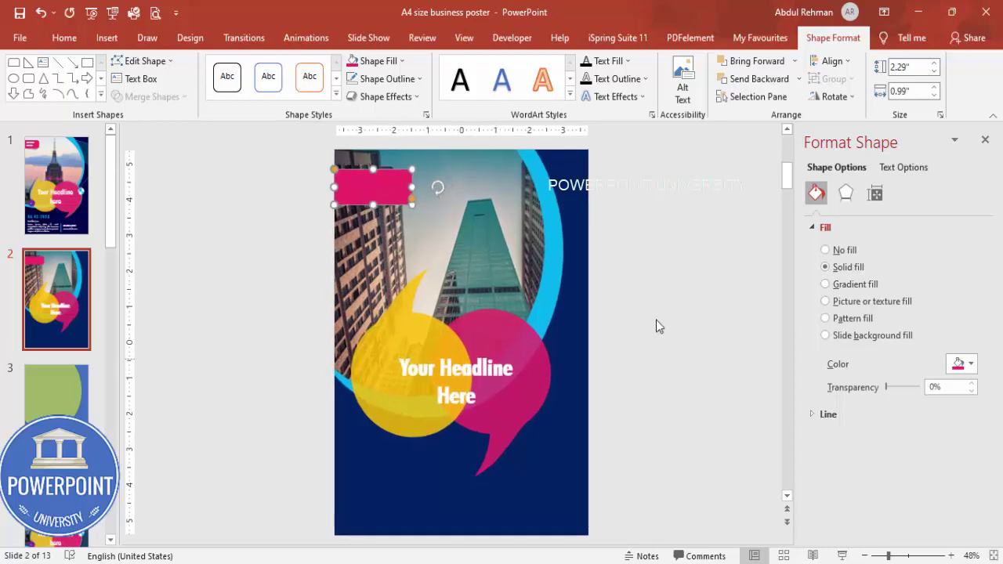
left_click_drag(379, 193, 384, 199)
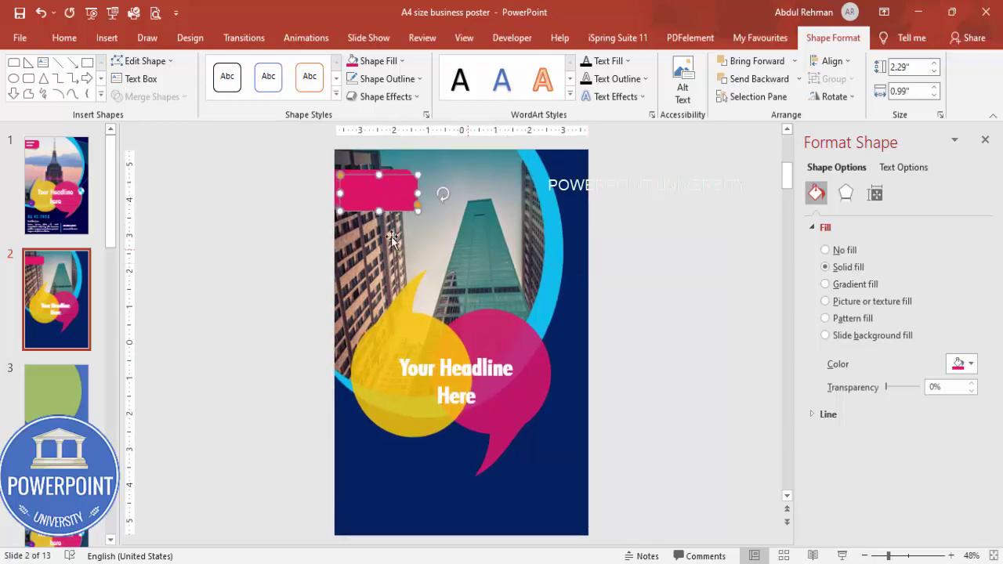
left_click(377, 63)
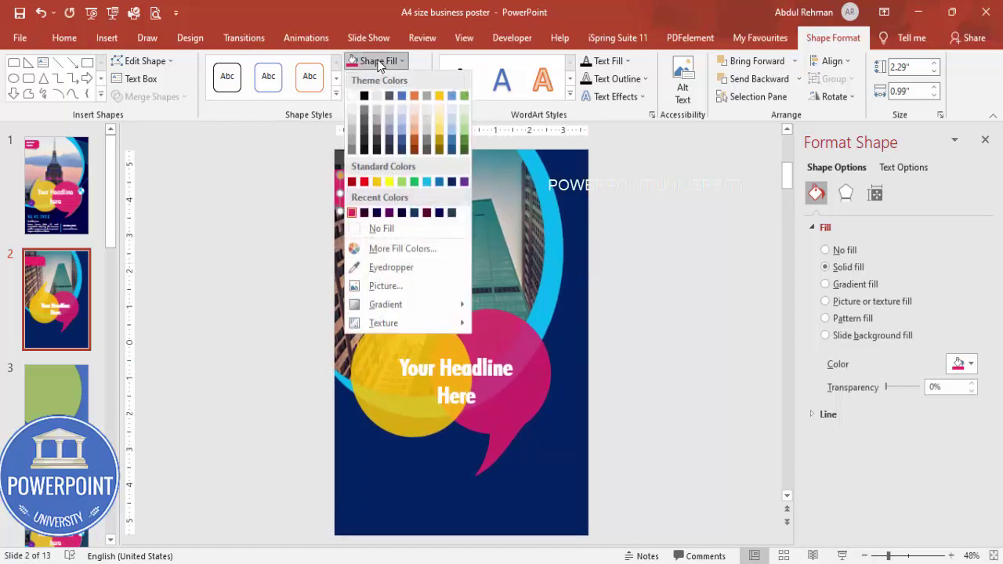
left_click(364, 96)
left_click_drag(365, 205, 402, 227)
left_click_drag(885, 388, 894, 387)
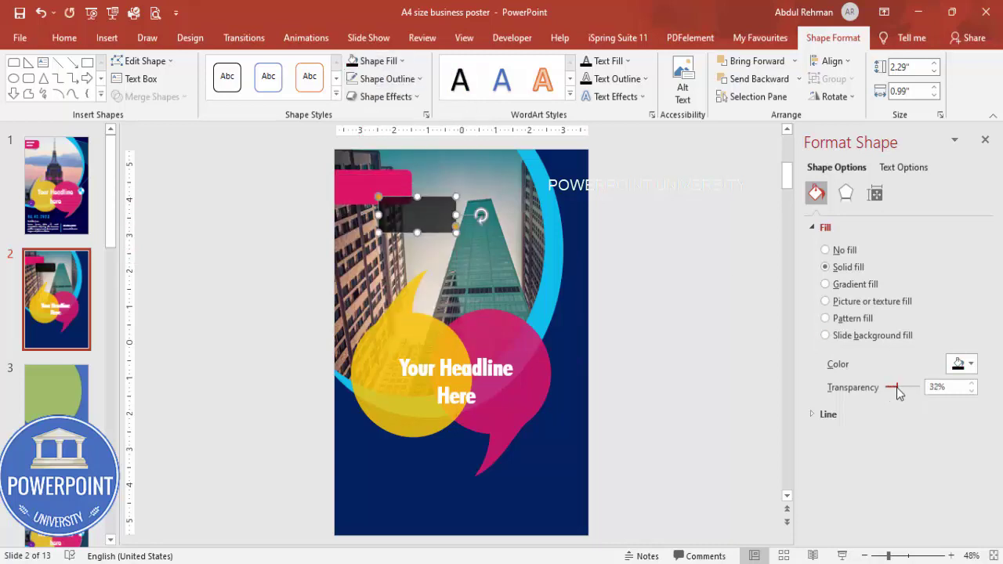
Move the dark rectangle under the pink tab, send it backward, and nudge it up.
left_click(484, 213)
left_click_drag(485, 220, 378, 200)
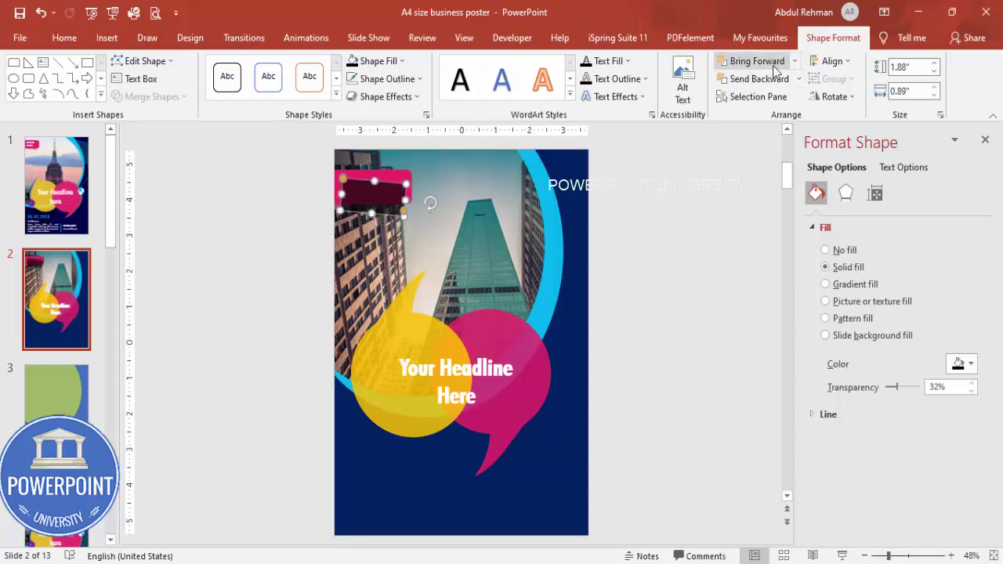
left_click(733, 78)
key("Up")
key("Up")
key("Up")
key("Up")
key("Up")
key("Up")
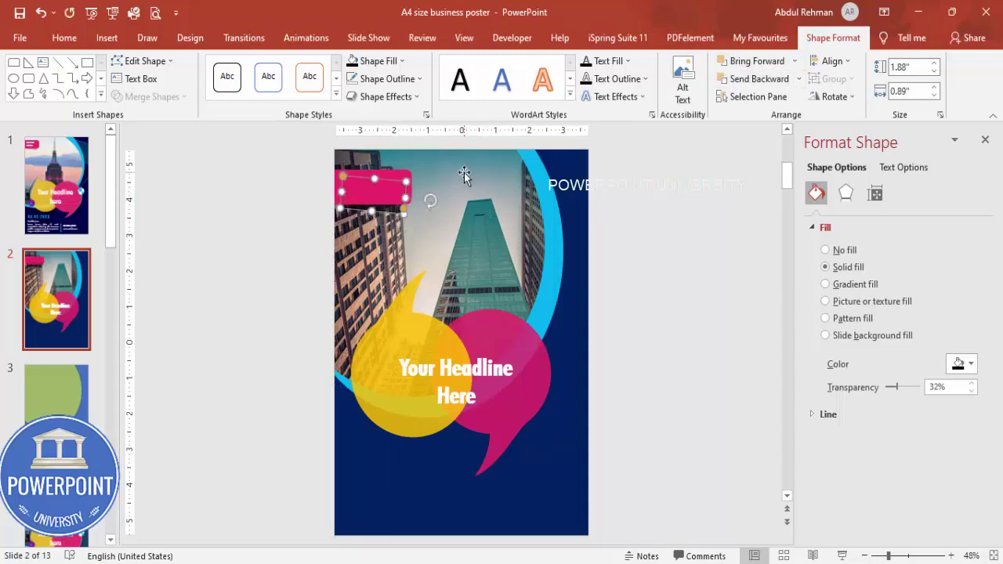